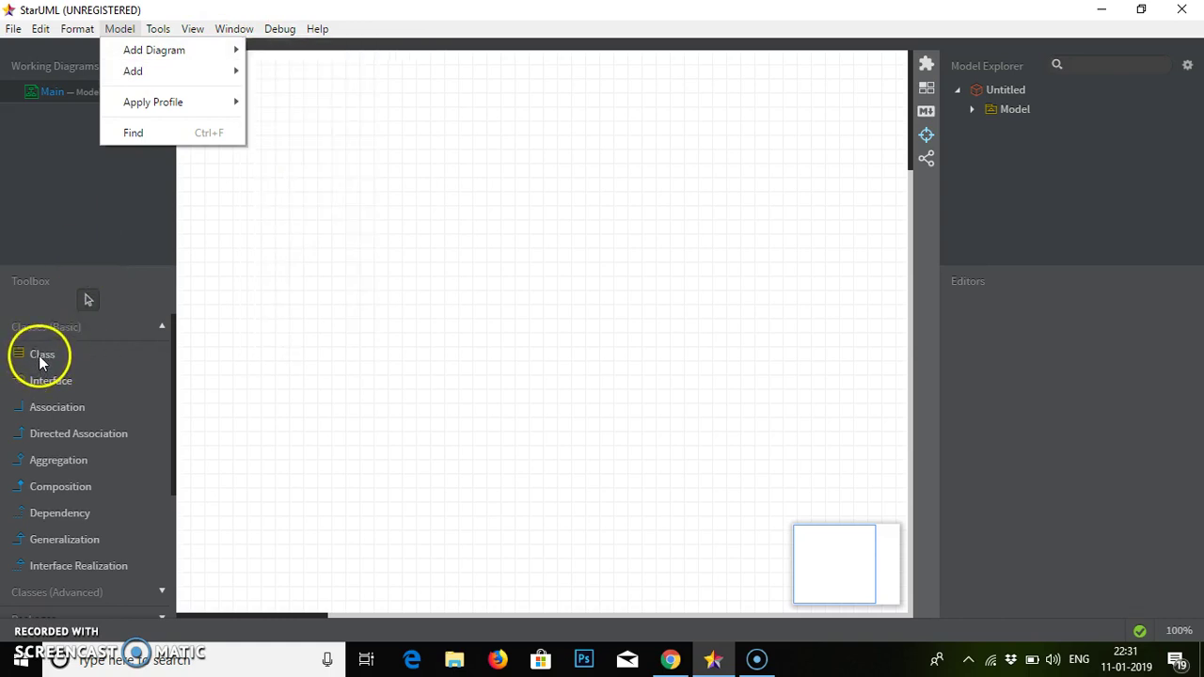
# Add a class to the upper-left area of the Main diagram and enlarge its box in height and width
pyautogui.click(338, 232)
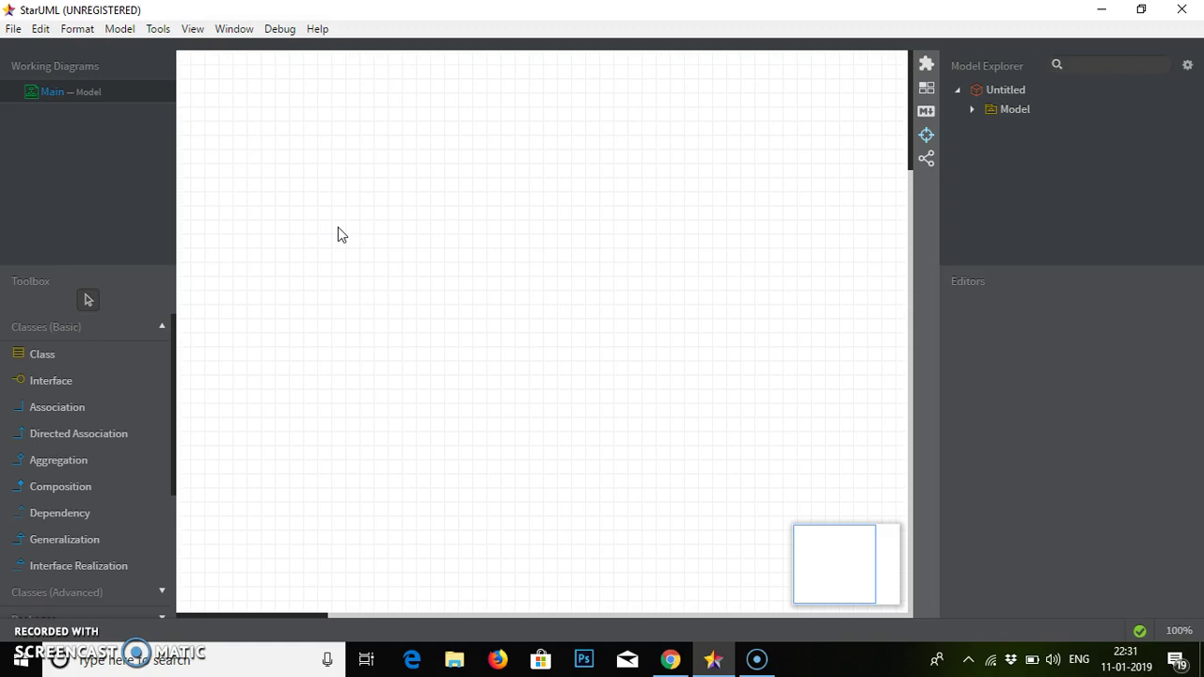
pyautogui.click(58, 354)
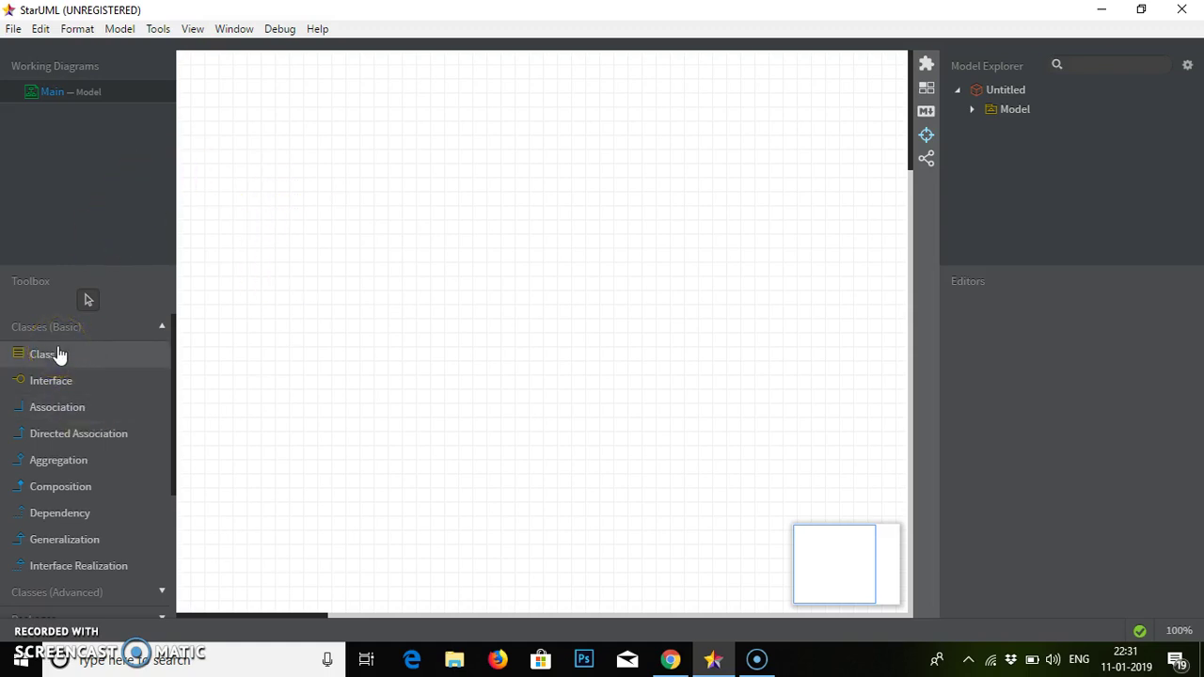
pyautogui.click(57, 353)
pyautogui.click(287, 227)
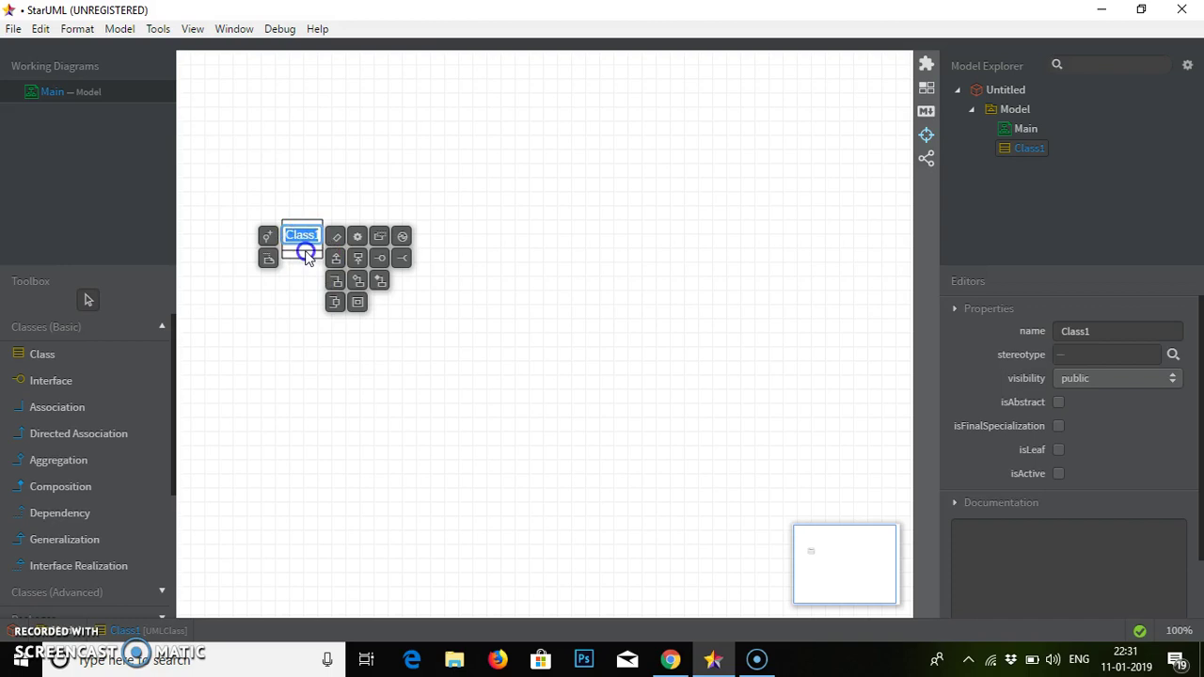
pyautogui.click(306, 260)
pyautogui.moveTo(304, 262); pyautogui.dragTo(304, 309)
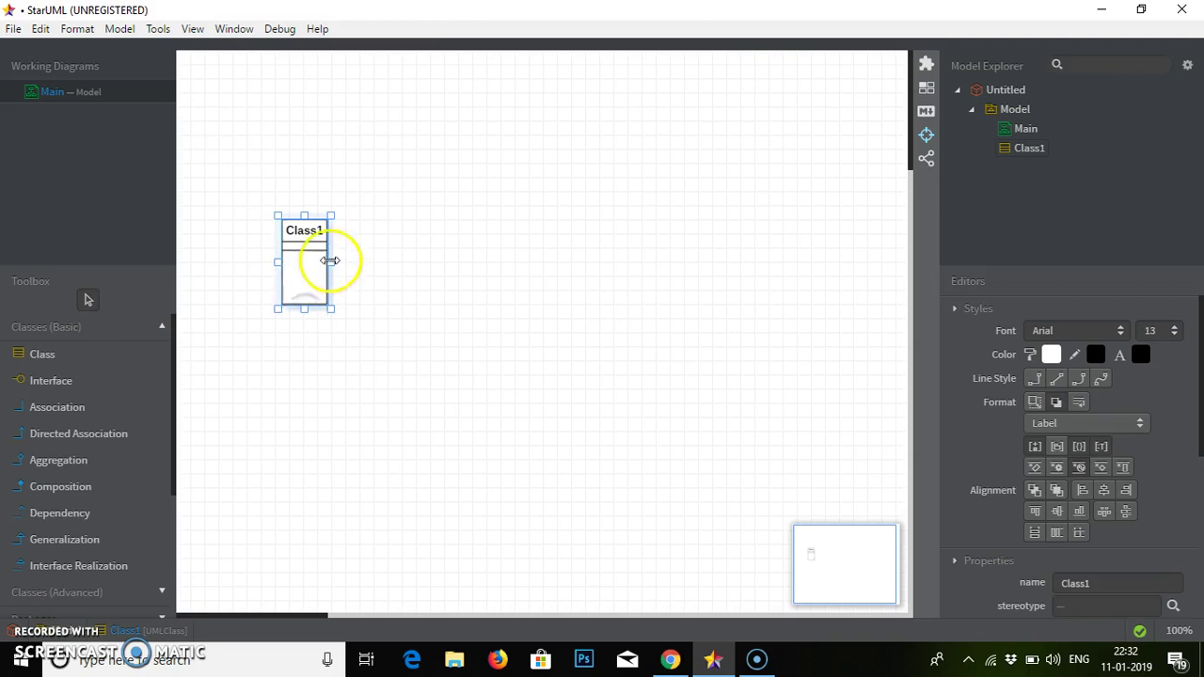
pyautogui.moveTo(334, 262); pyautogui.dragTo(374, 263)
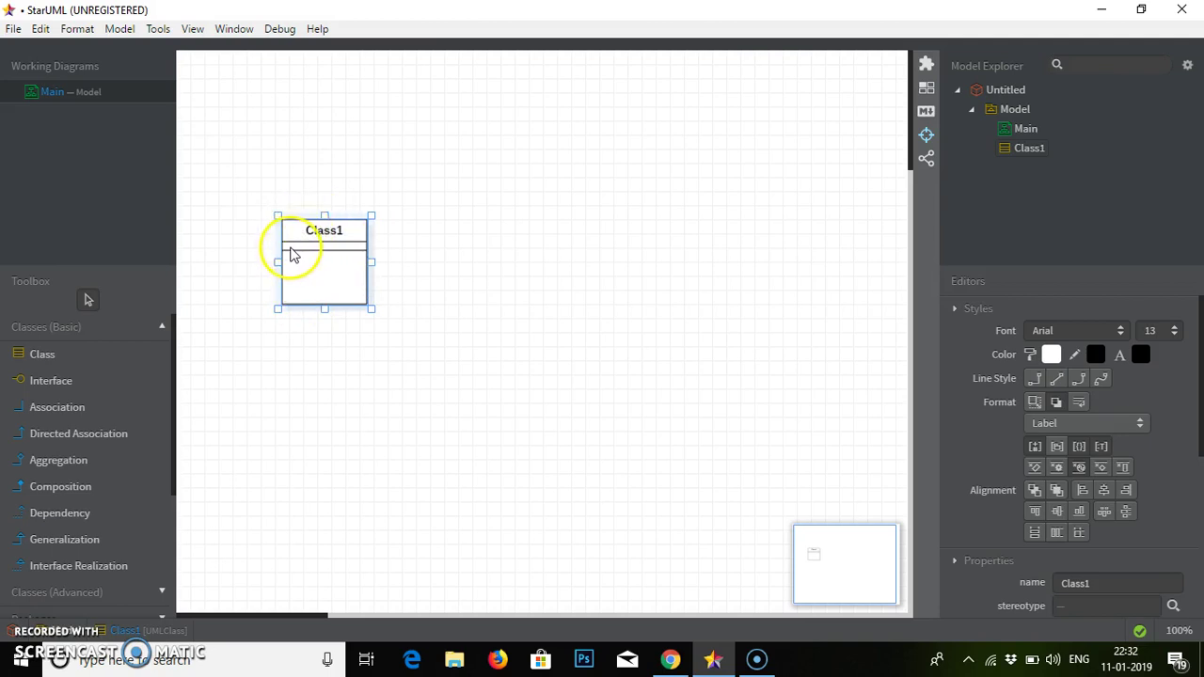
pyautogui.click(294, 281)
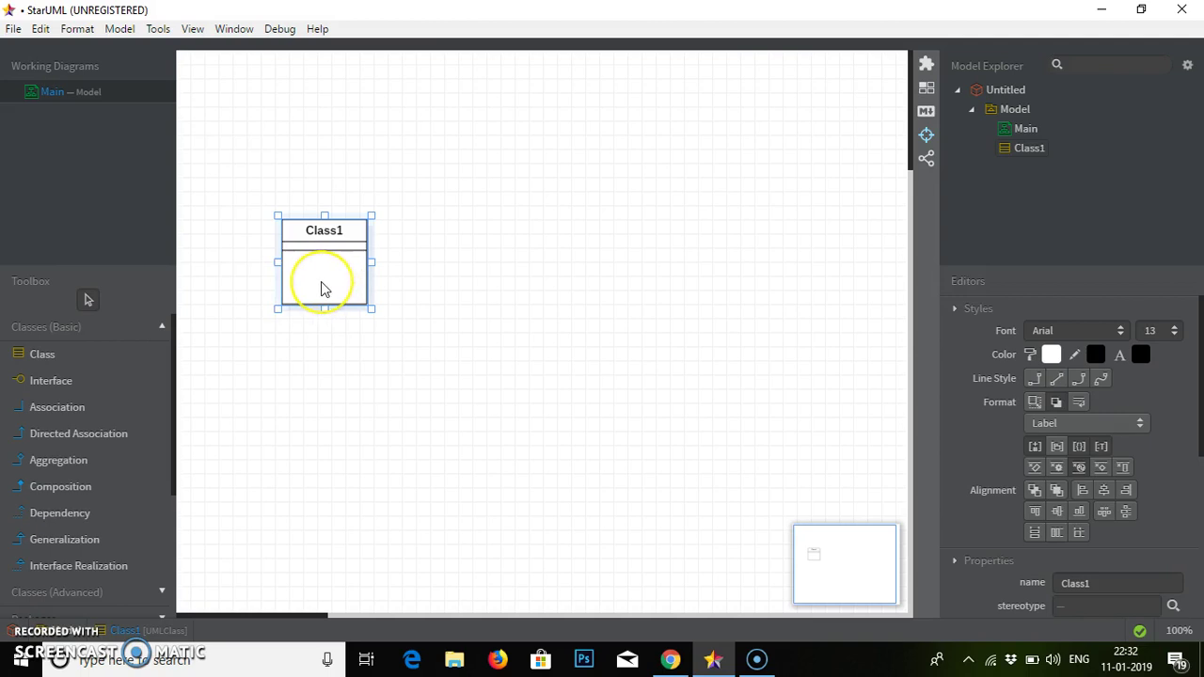
pyautogui.click(338, 283)
pyautogui.click(293, 285)
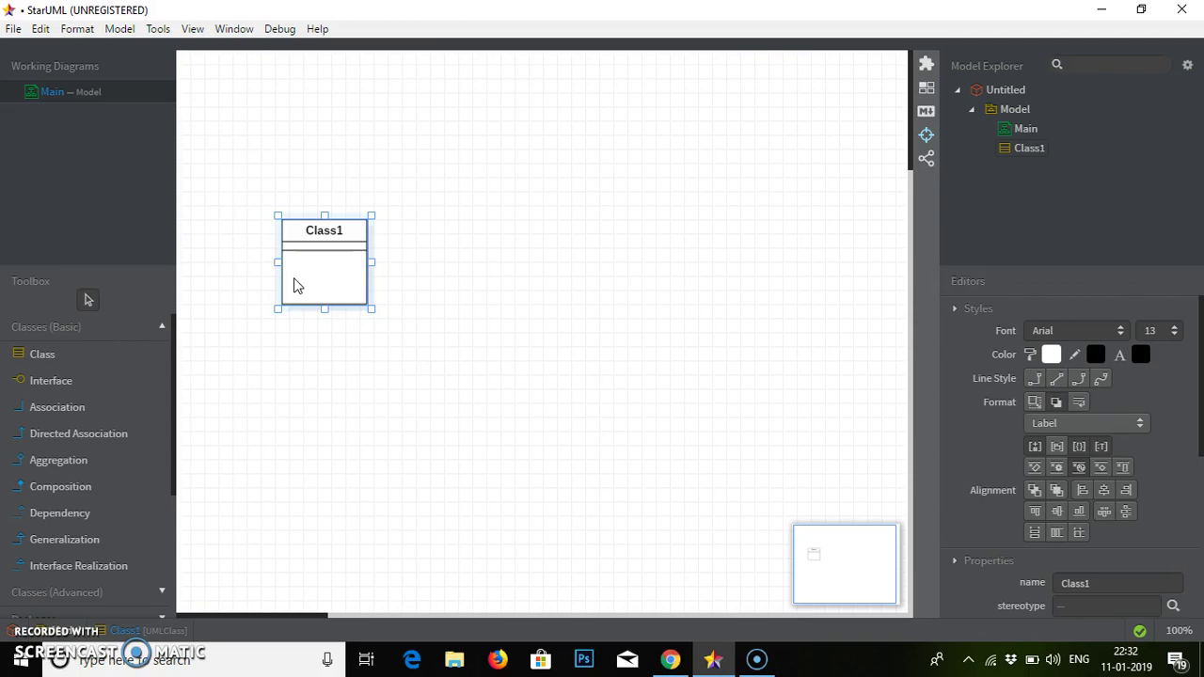
pyautogui.click(322, 275)
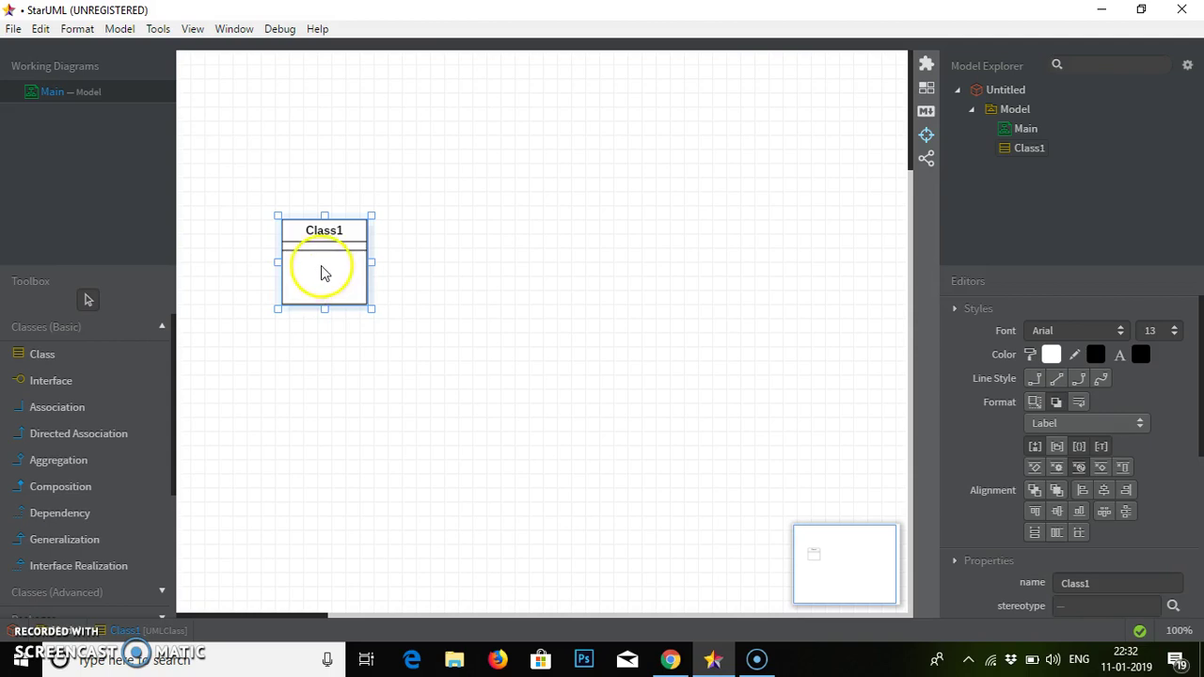
pyautogui.click(314, 235)
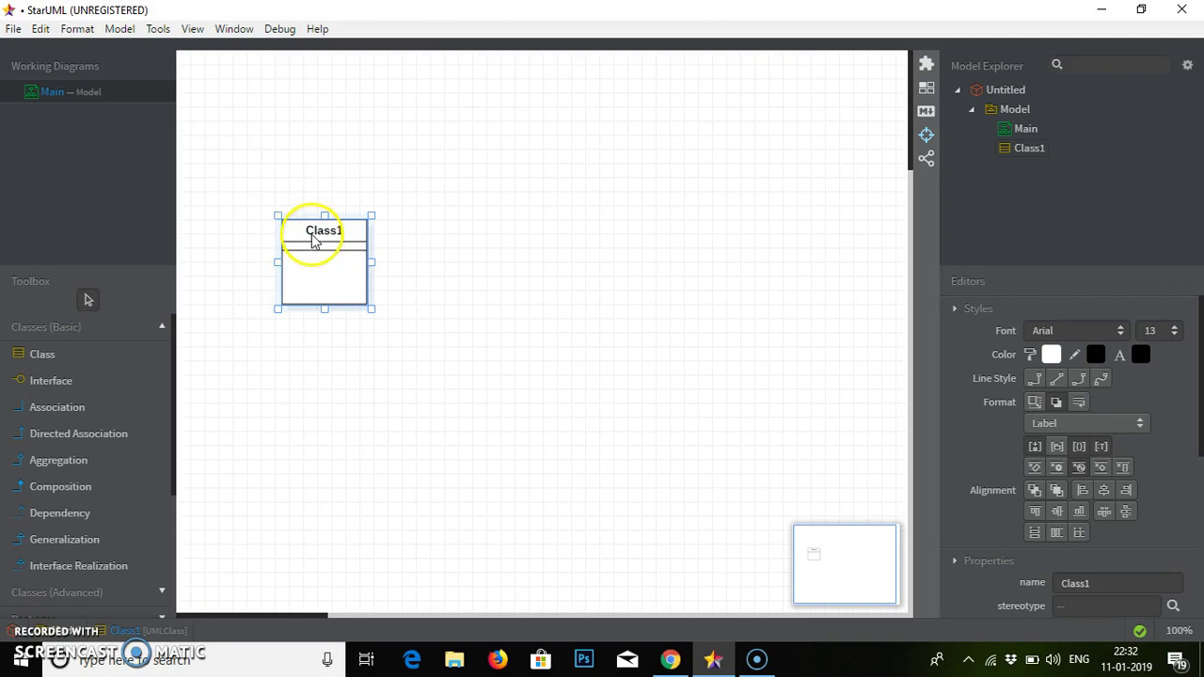
pyautogui.click(302, 275)
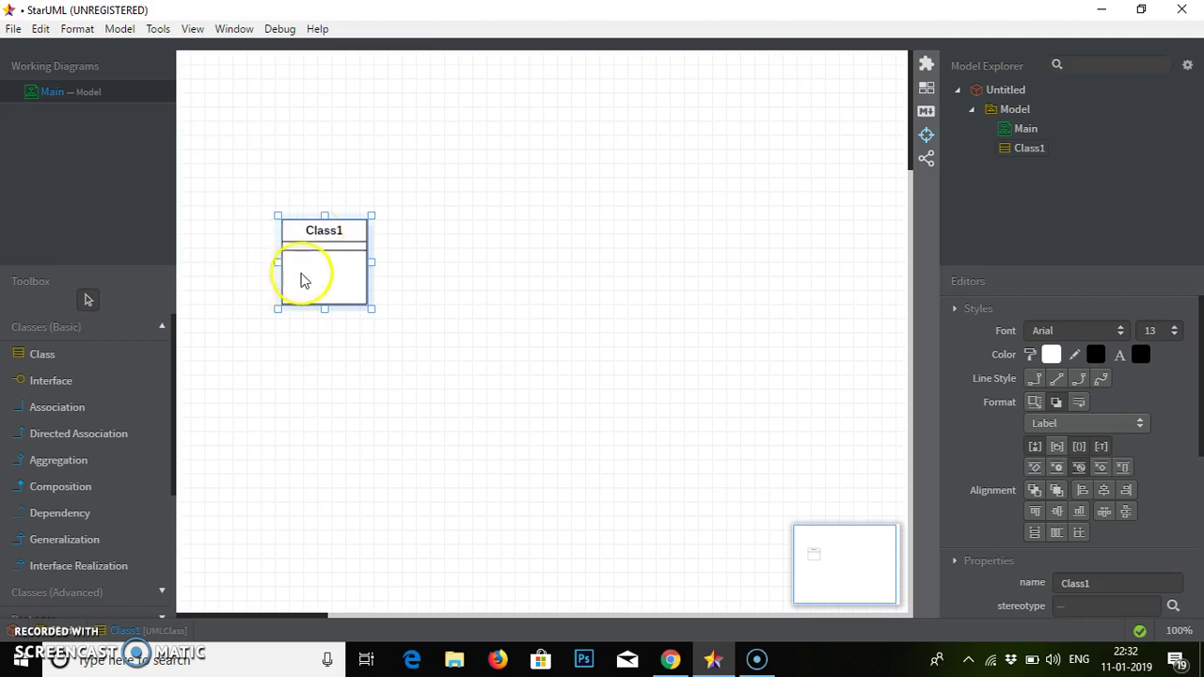
pyautogui.click(326, 266)
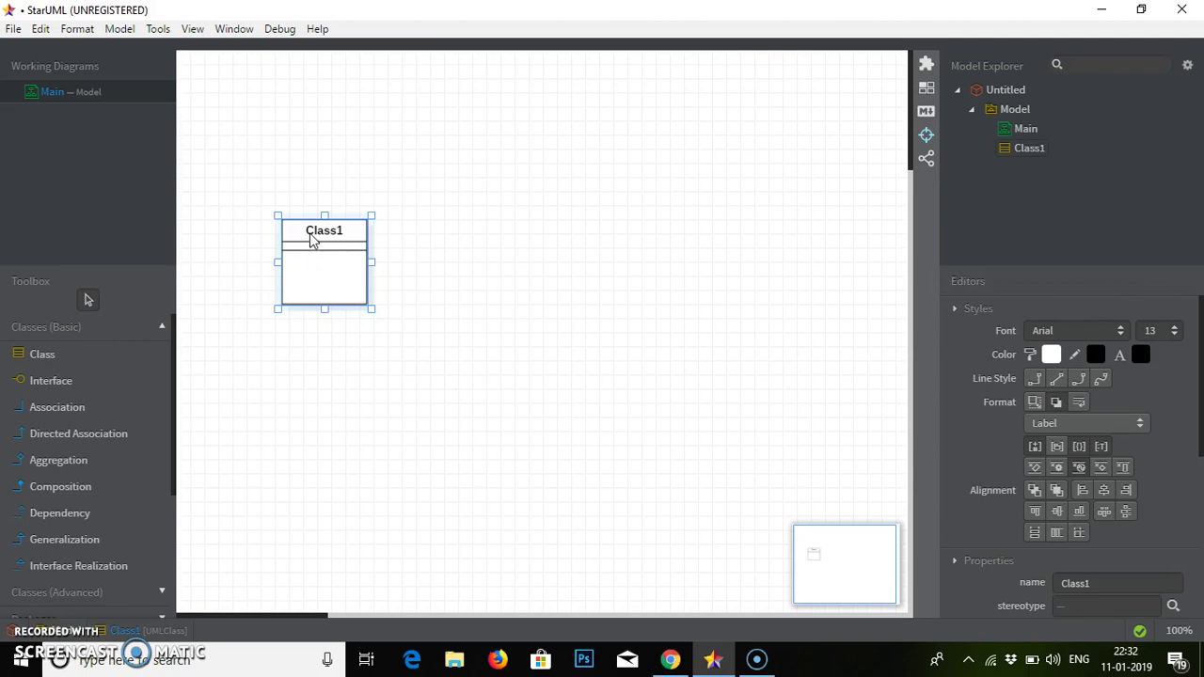
# Rename the class on the diagram as Library
pyautogui.click(311, 232)
pyautogui.doubleClick(313, 233)
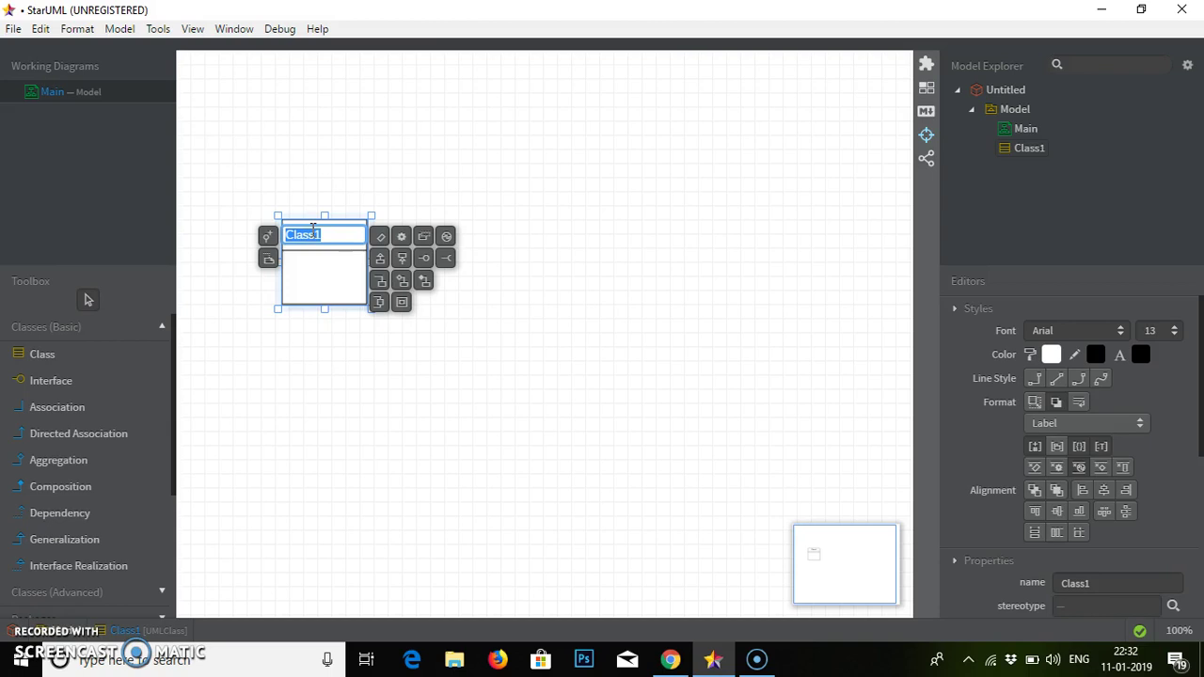
pyautogui.write('Library')
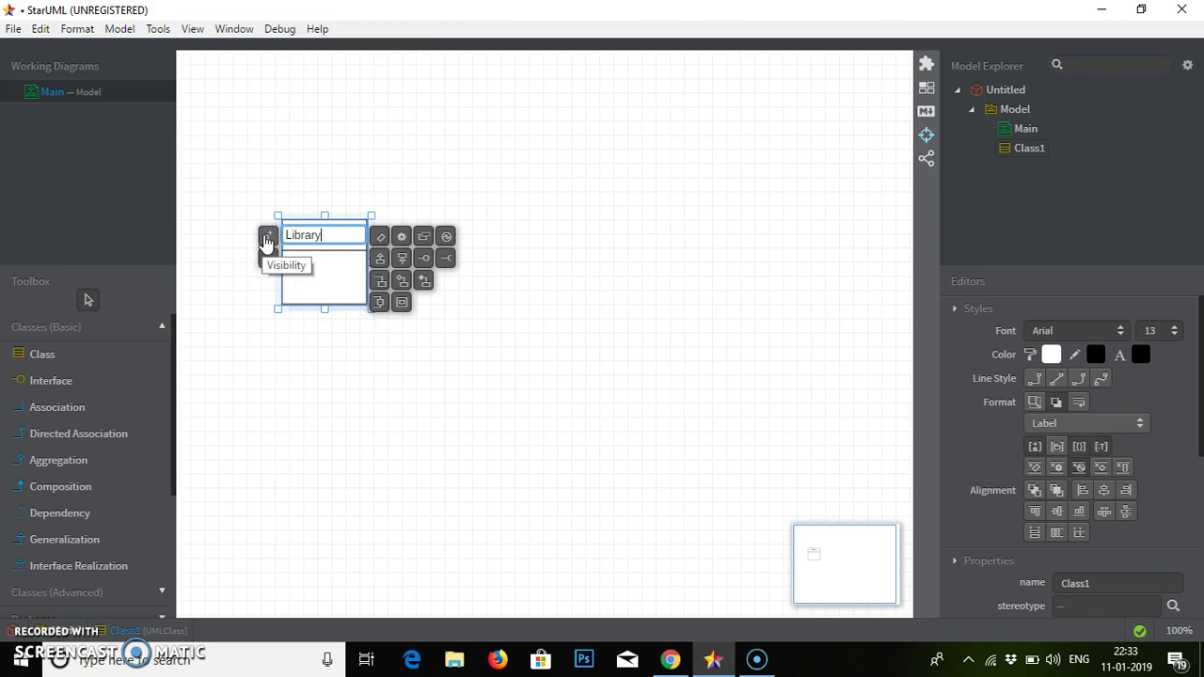
# Examine the visibility options offered for the Library class: public, protected, private and package
pyautogui.click(267, 239)
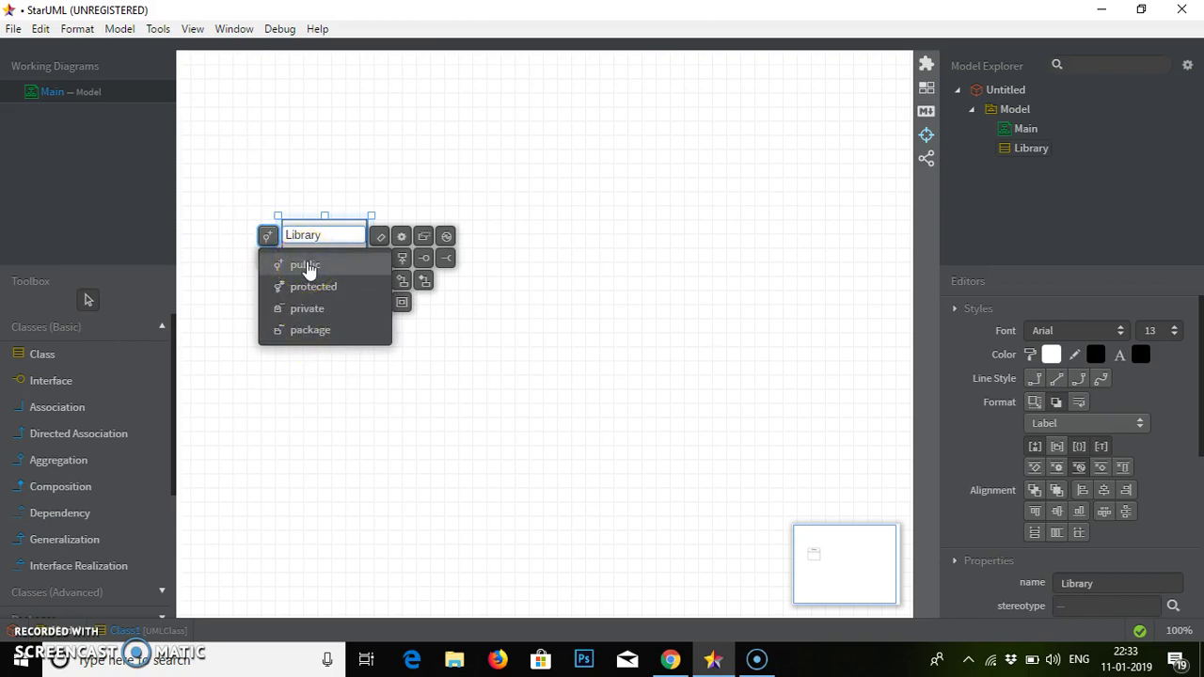
pyautogui.click(296, 268)
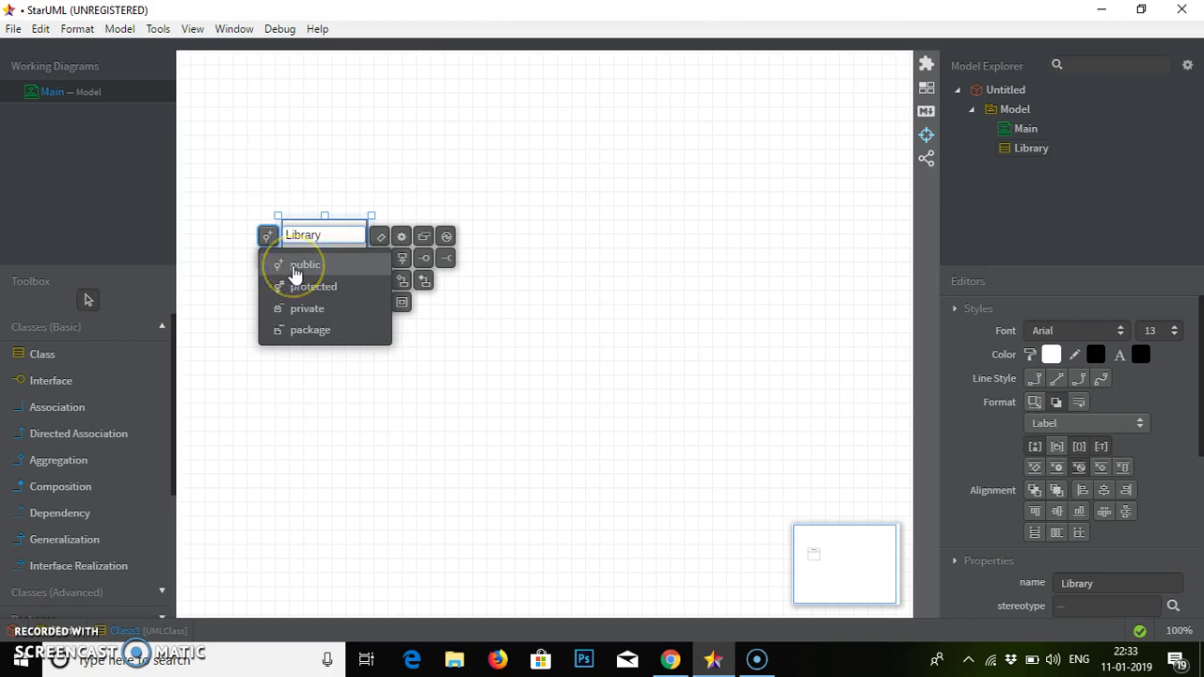
pyautogui.click(293, 282)
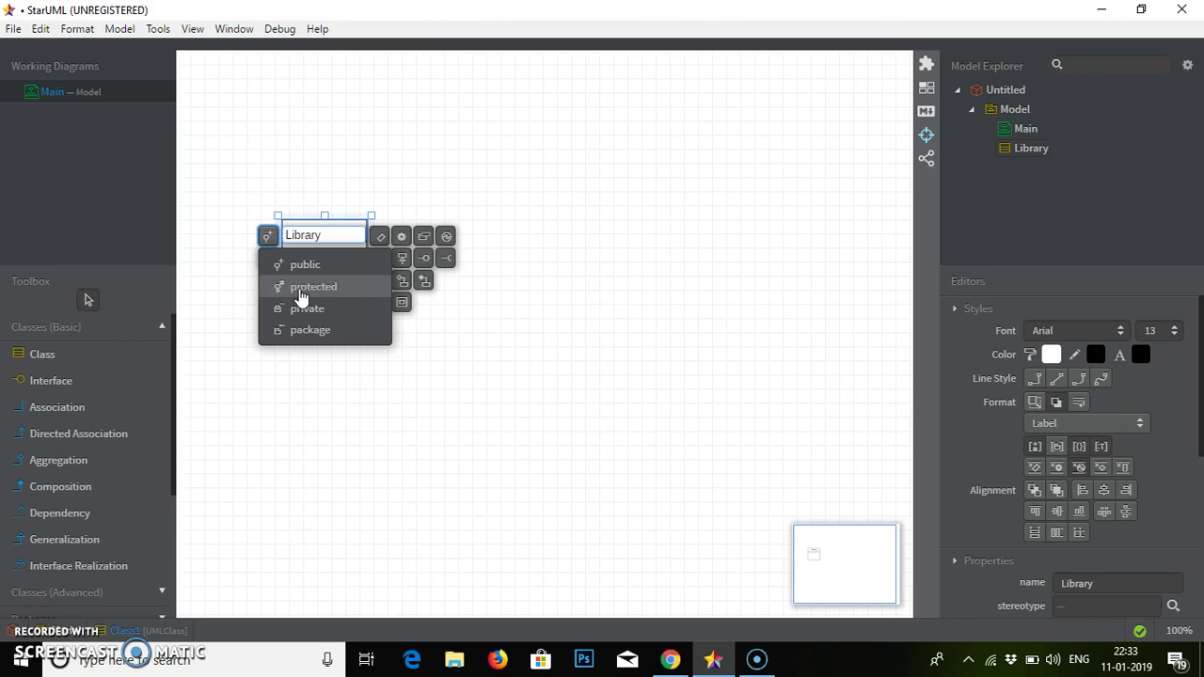
pyautogui.click(299, 314)
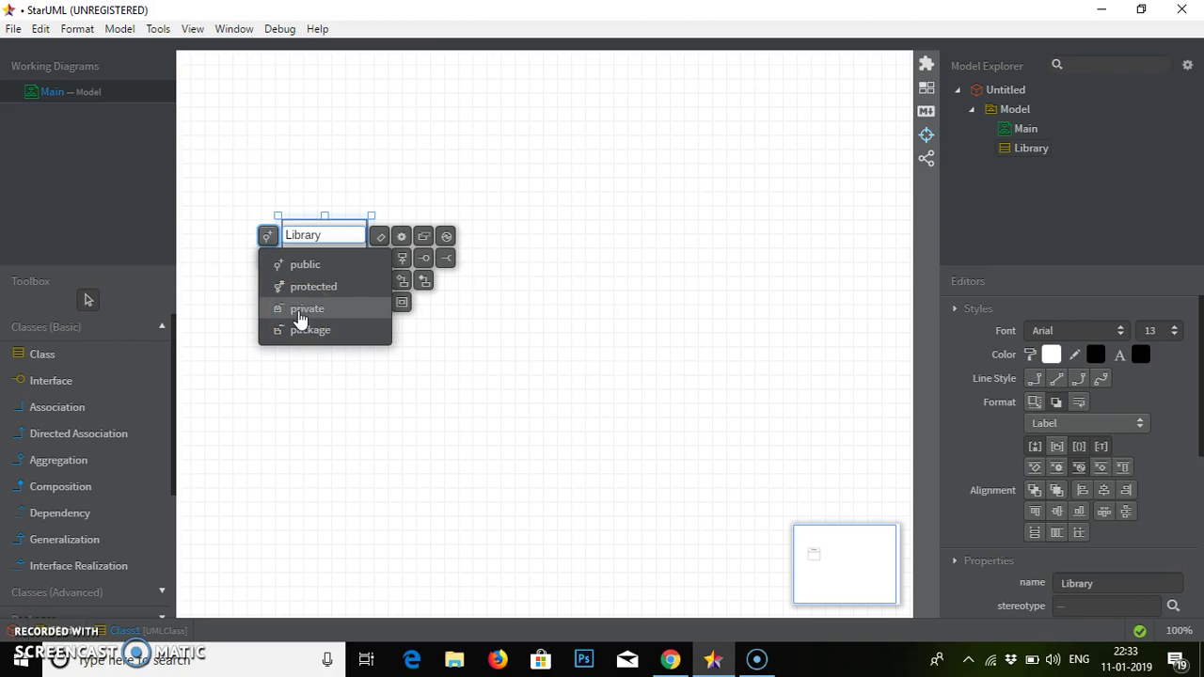
pyautogui.click(301, 316)
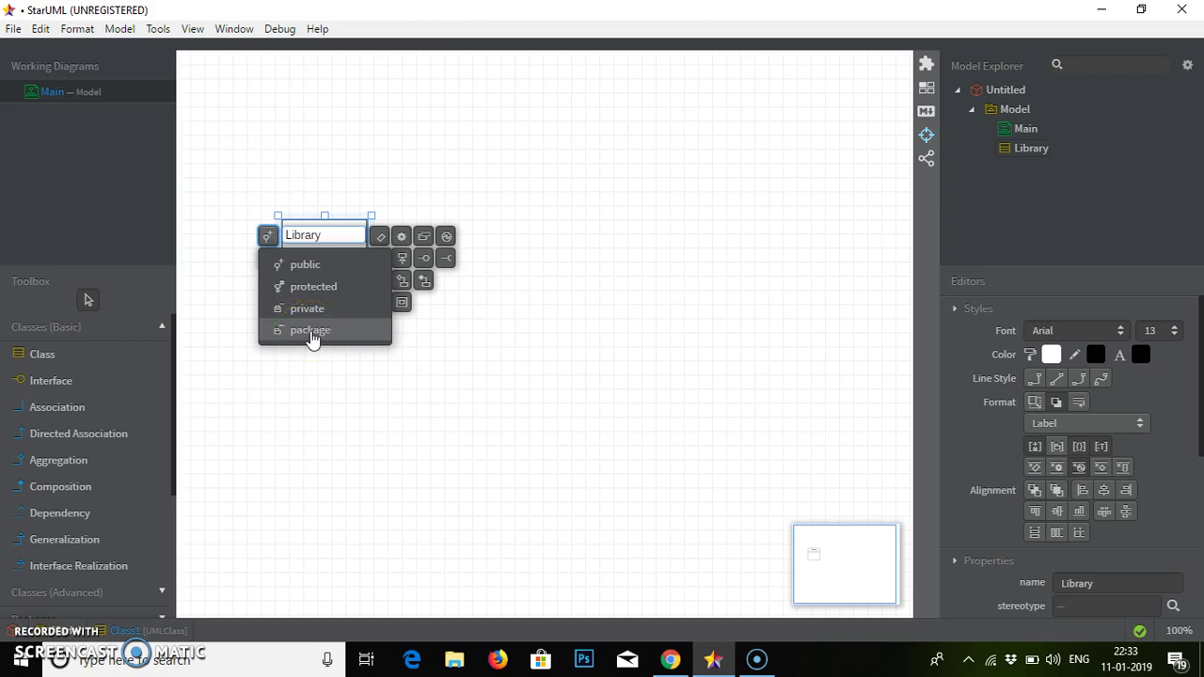
pyautogui.click(383, 293)
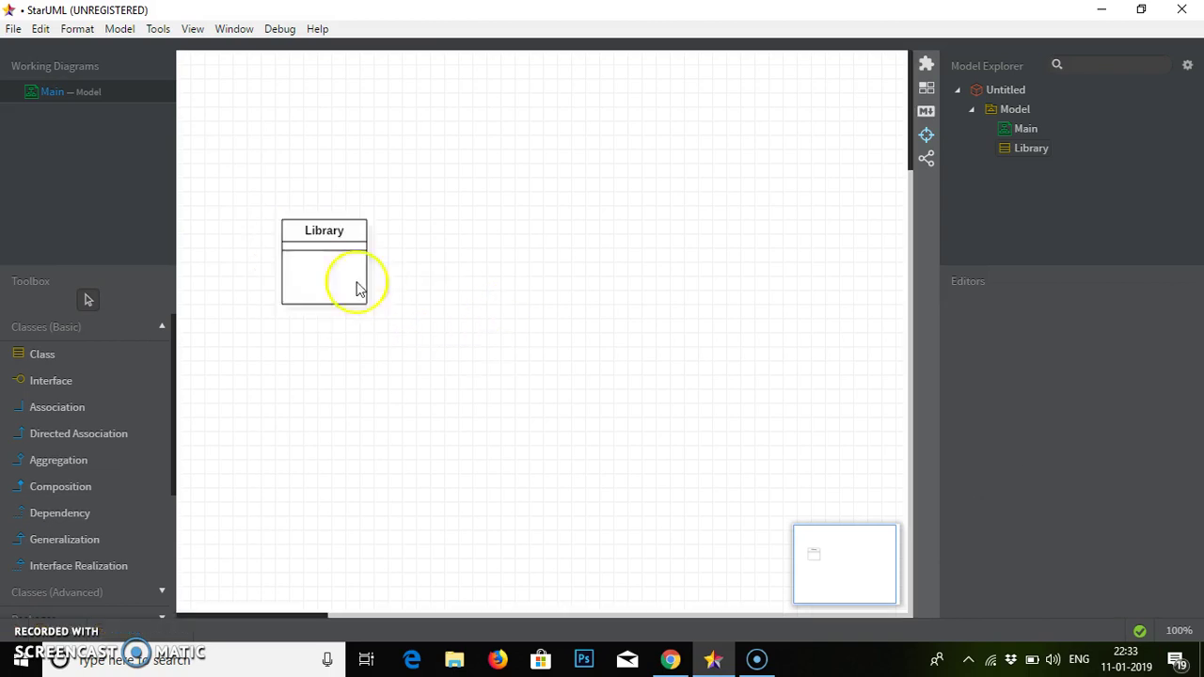
# Add two attributes to the Library class: Name of type String and Phone of type Int
pyautogui.doubleClick(317, 235)
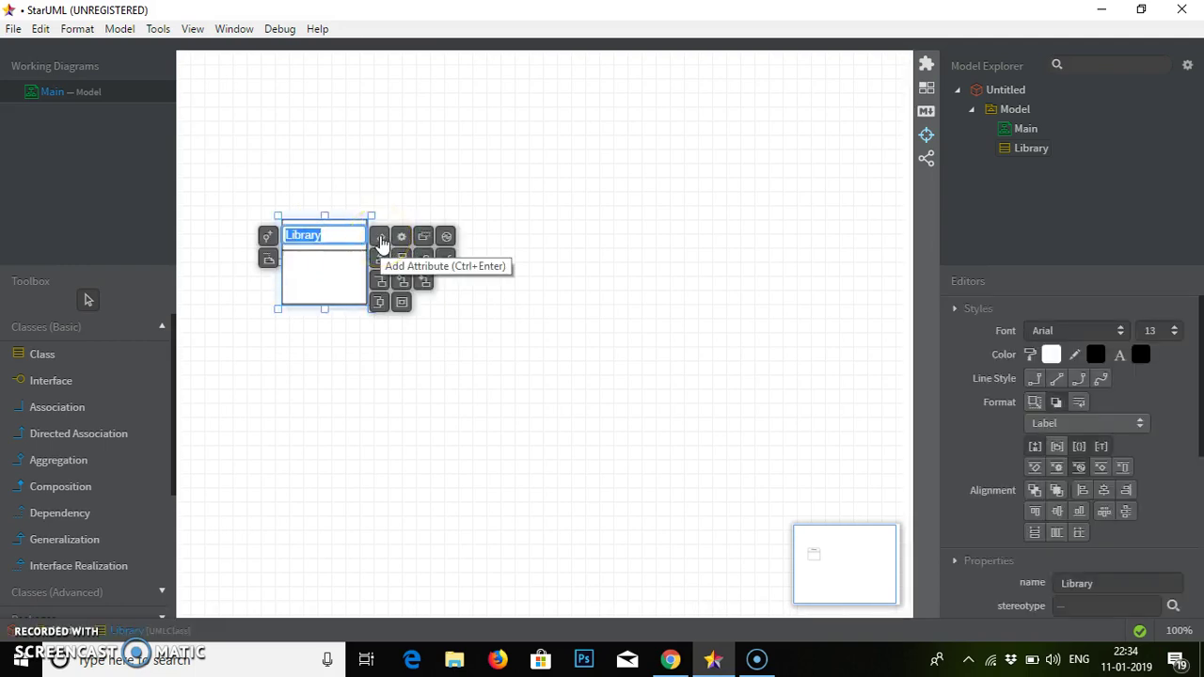
pyautogui.click(379, 237)
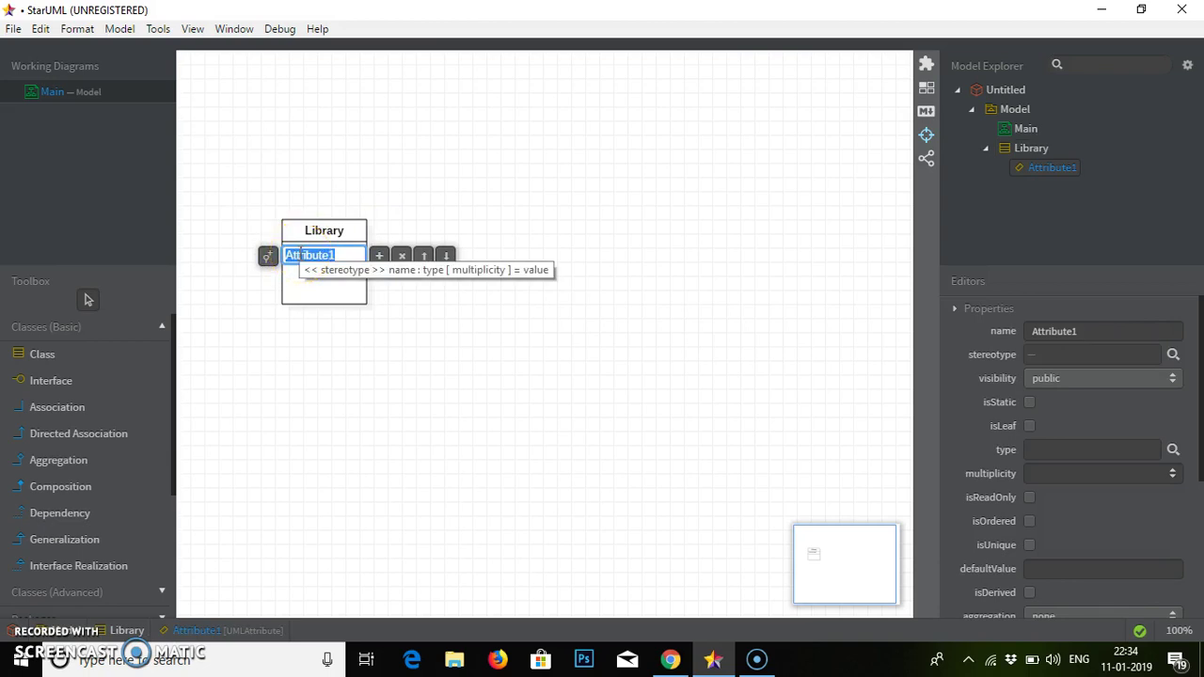
pyautogui.write('Name')
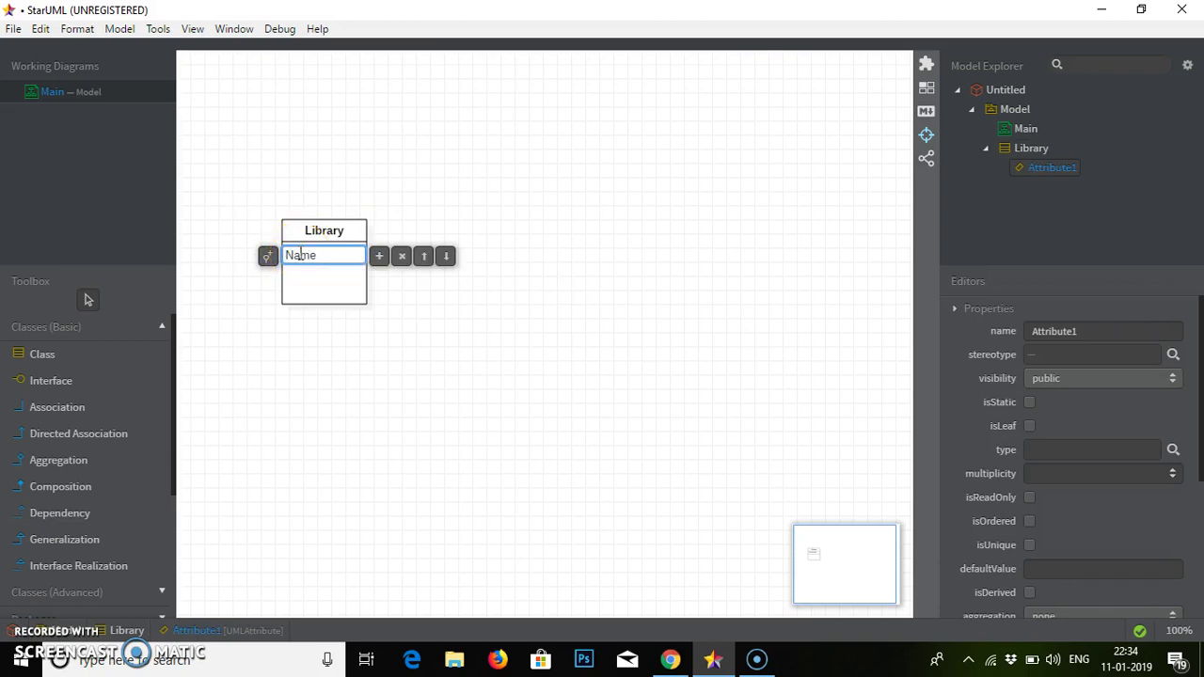
pyautogui.write(':String')
pyautogui.click(380, 258)
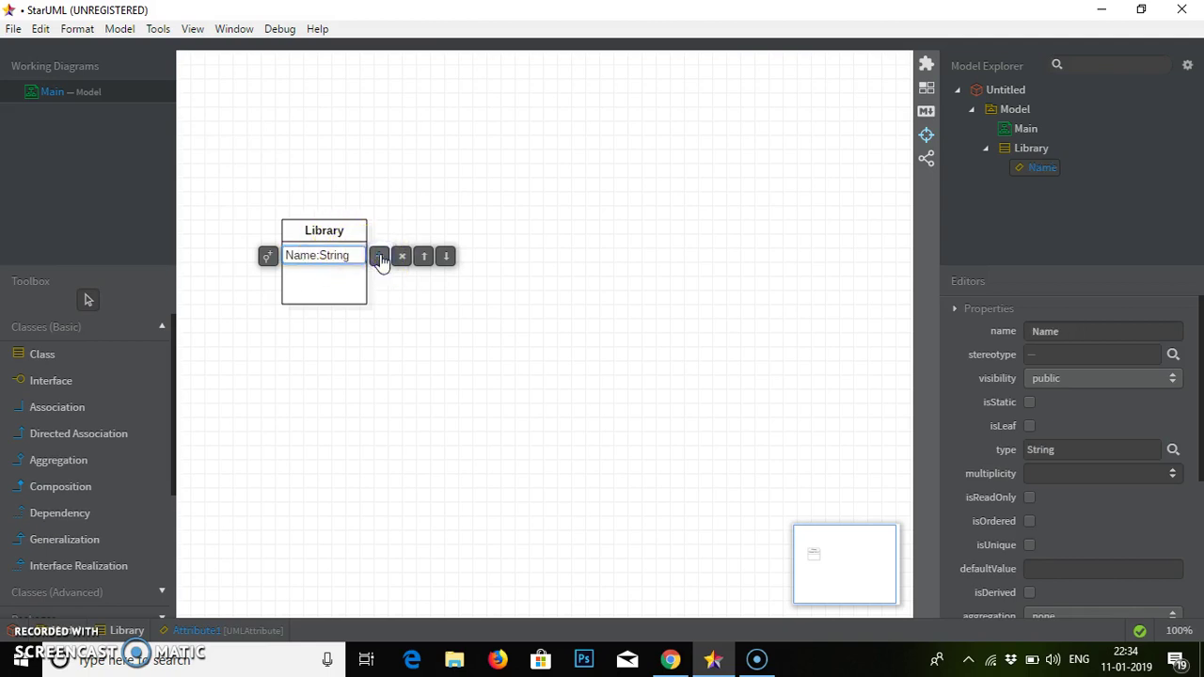
pyautogui.click(380, 257)
pyautogui.write('Phone')
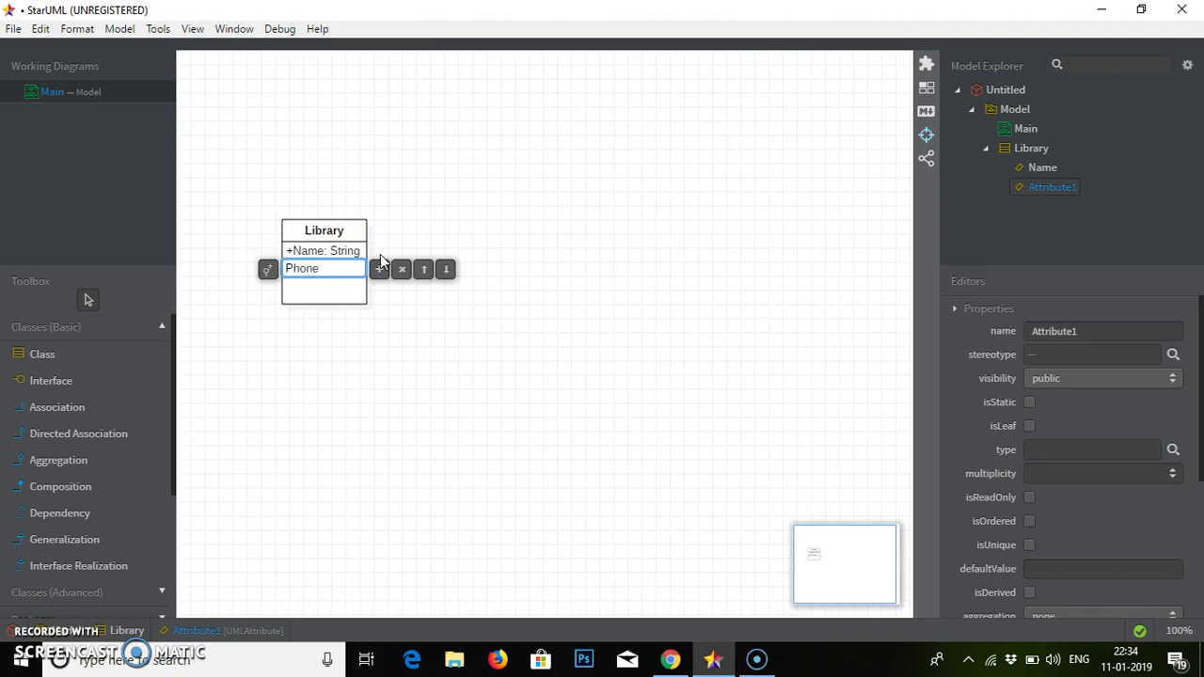
pyautogui.write(':Int')
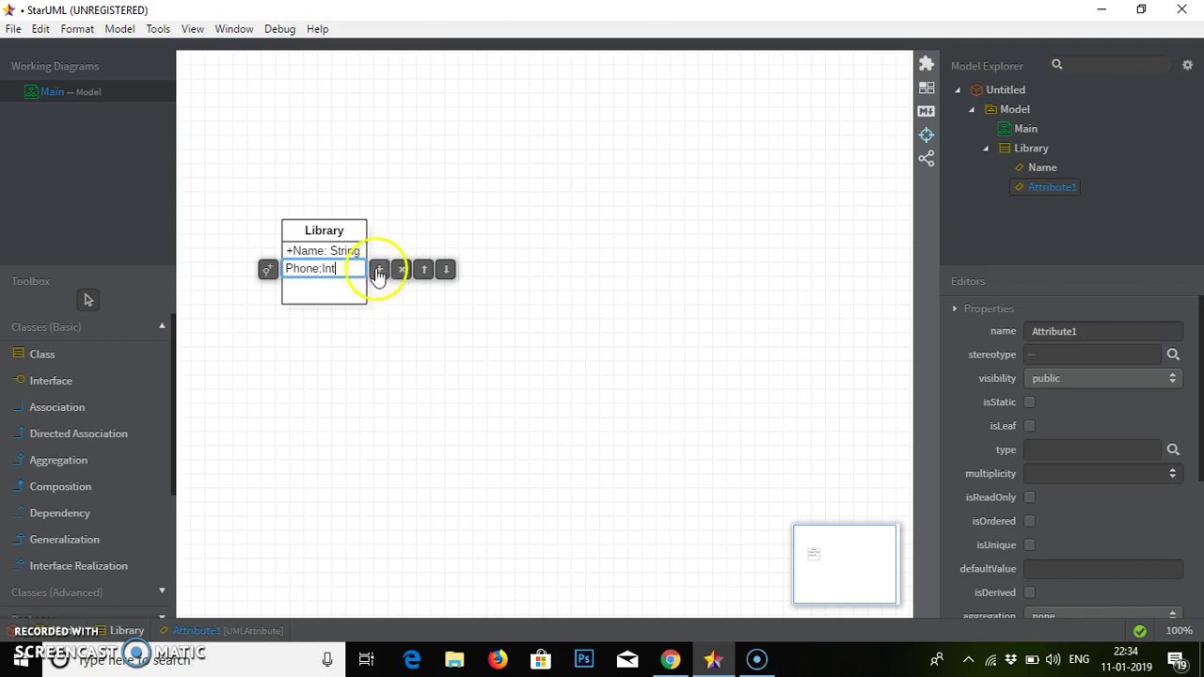
# Add an operation named Add Book() to the Library class
pyautogui.click(327, 233)
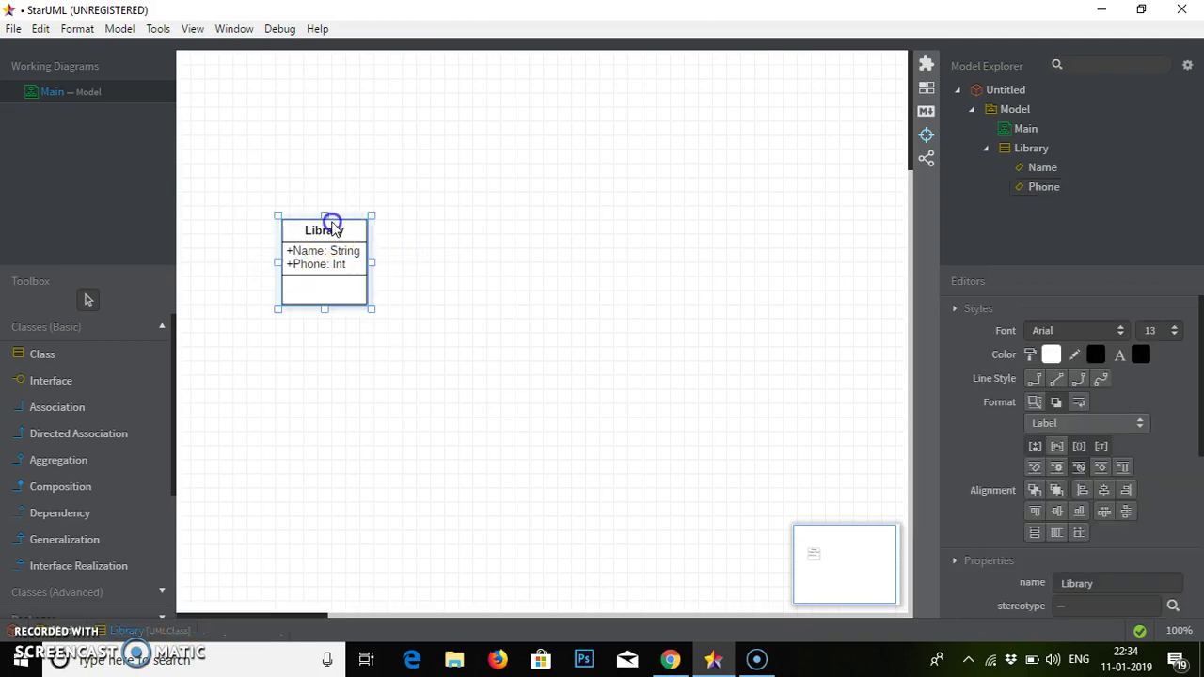
pyautogui.doubleClick(331, 234)
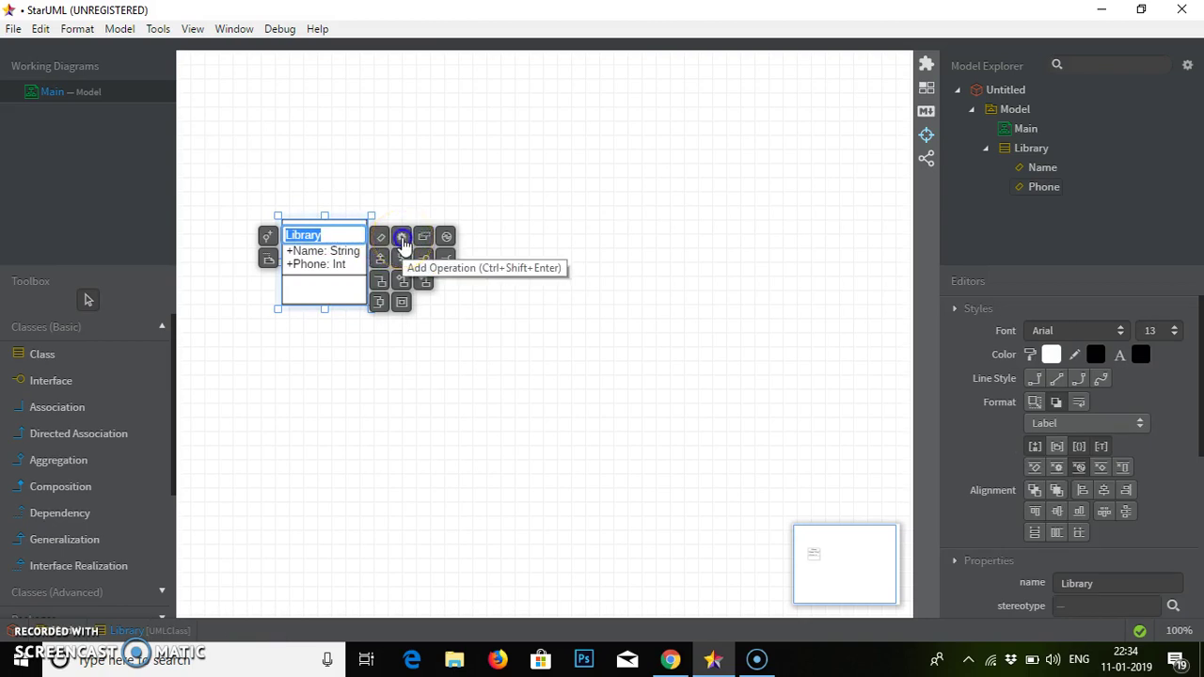
pyautogui.click(402, 243)
pyautogui.click(322, 306)
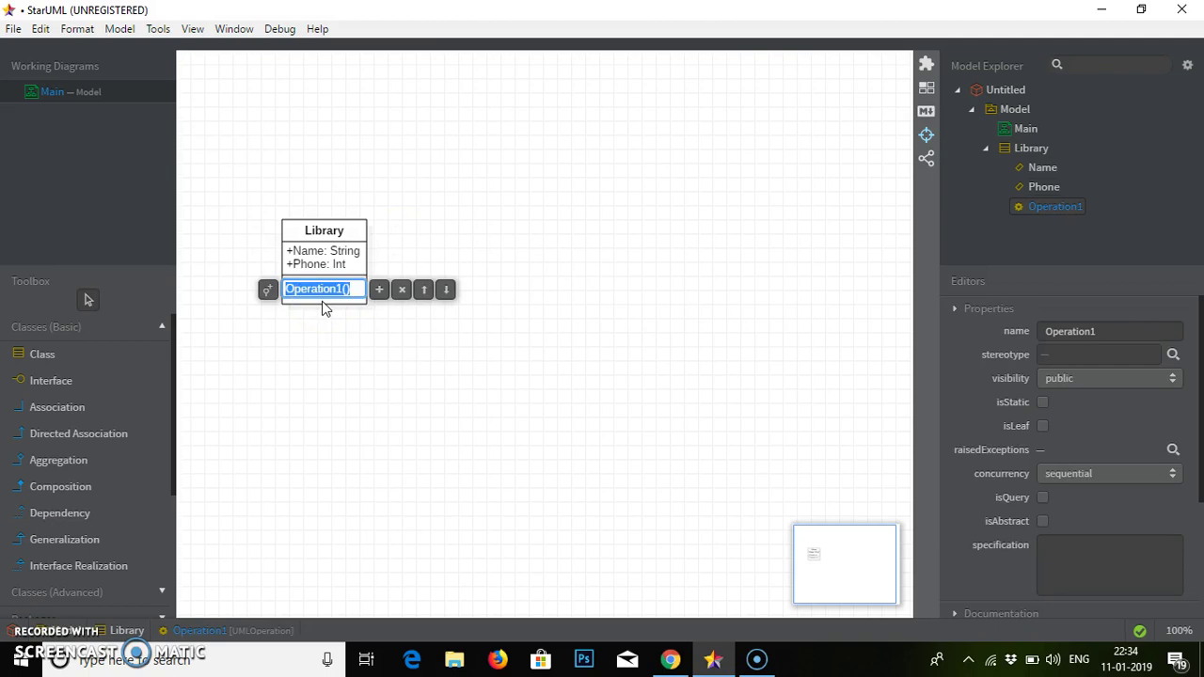
pyautogui.write('Add b')
pyautogui.press('BackSpace')
pyautogui.write('Book()')
# Add a second operation named Remove Book() below Add Book() in the Library class
pyautogui.click(379, 290)
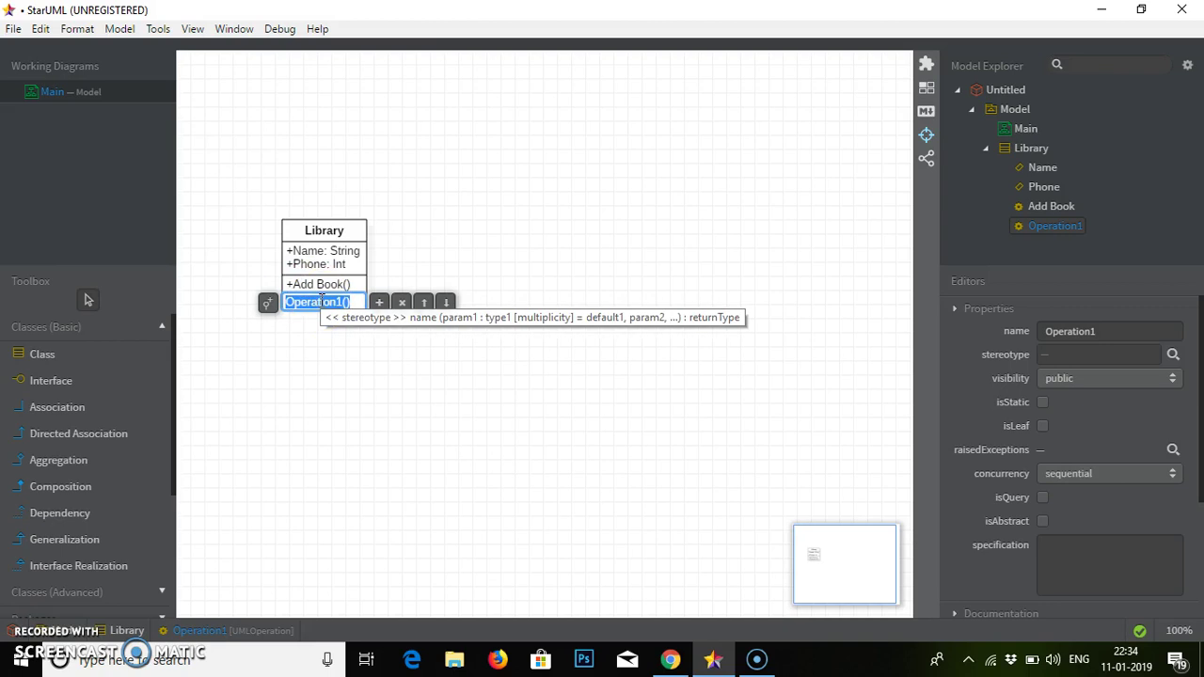
pyautogui.write('Remove Book')
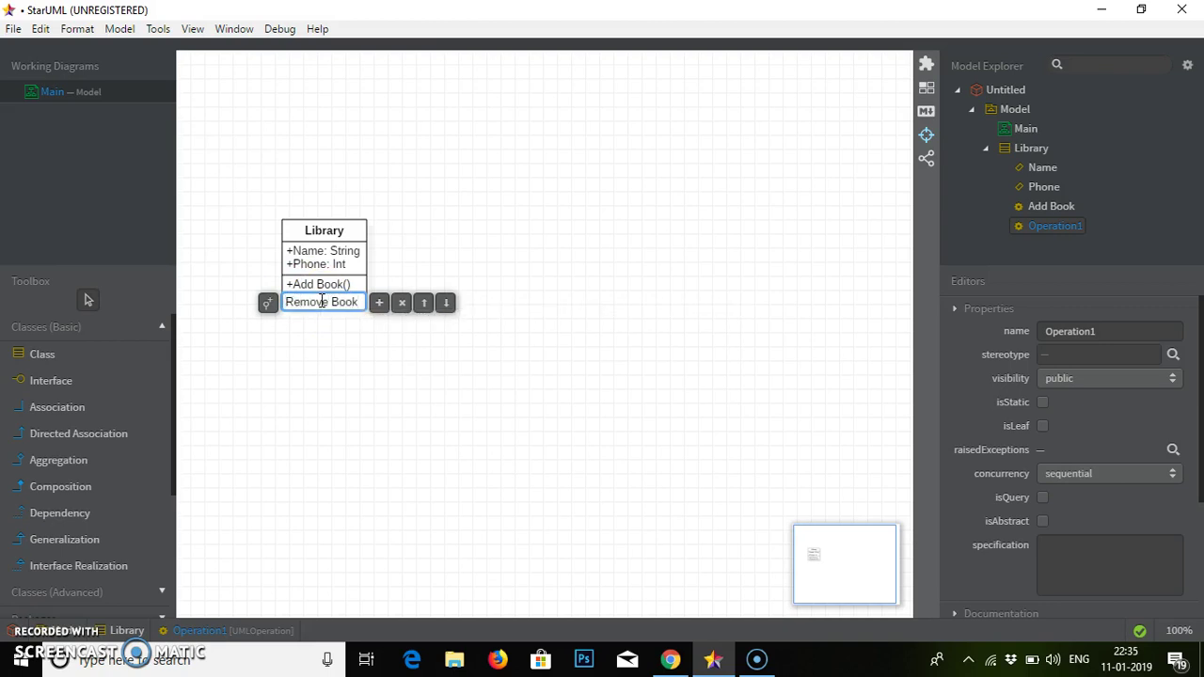
pyautogui.write('()')
pyautogui.press('Return')
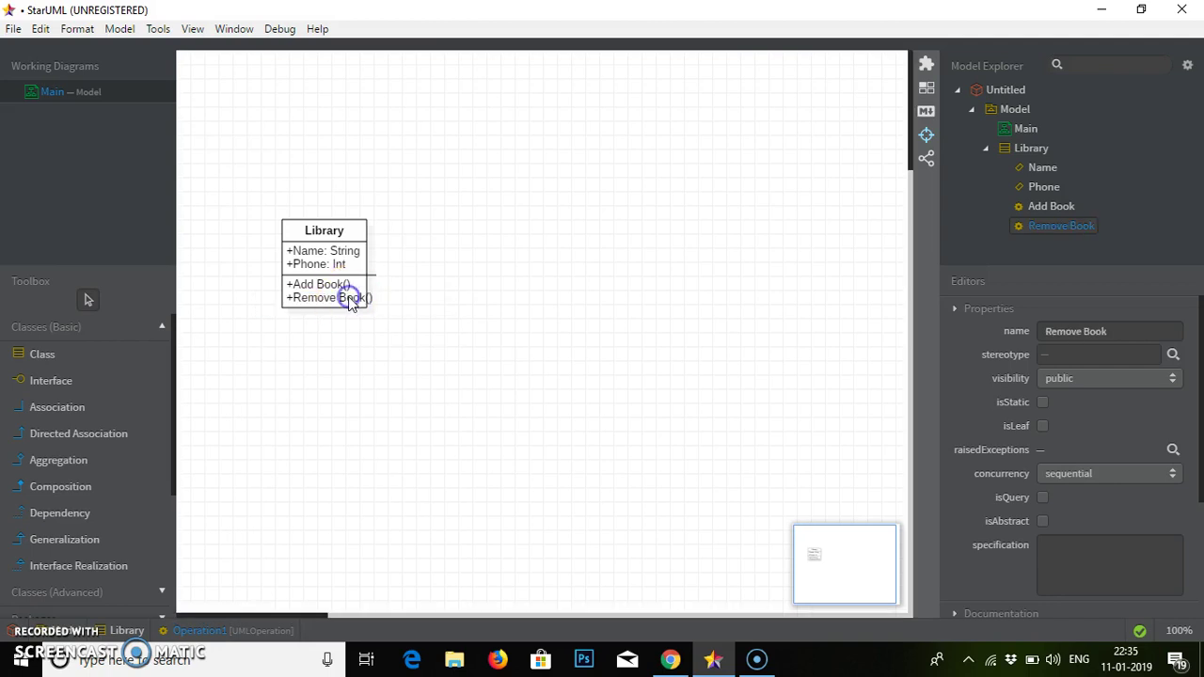
# Add a third operation named Add Journal() below Remove Book() in the Library class
pyautogui.doubleClick(322, 299)
pyautogui.click(387, 302)
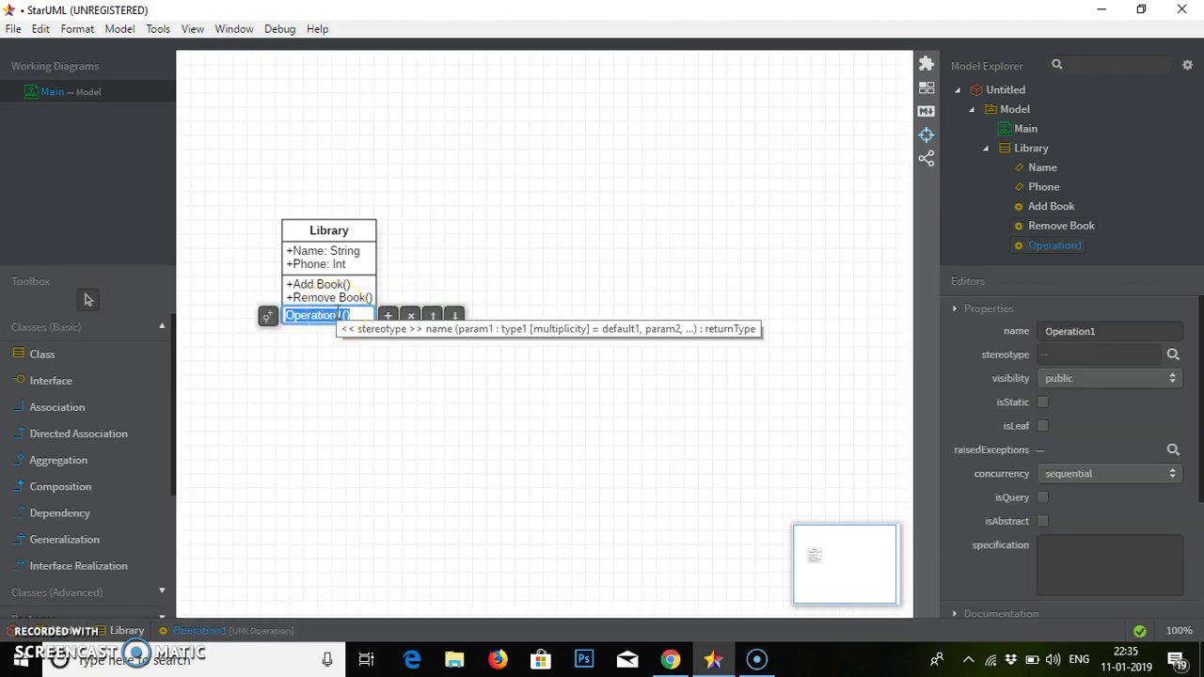
pyautogui.write('Add Journal')
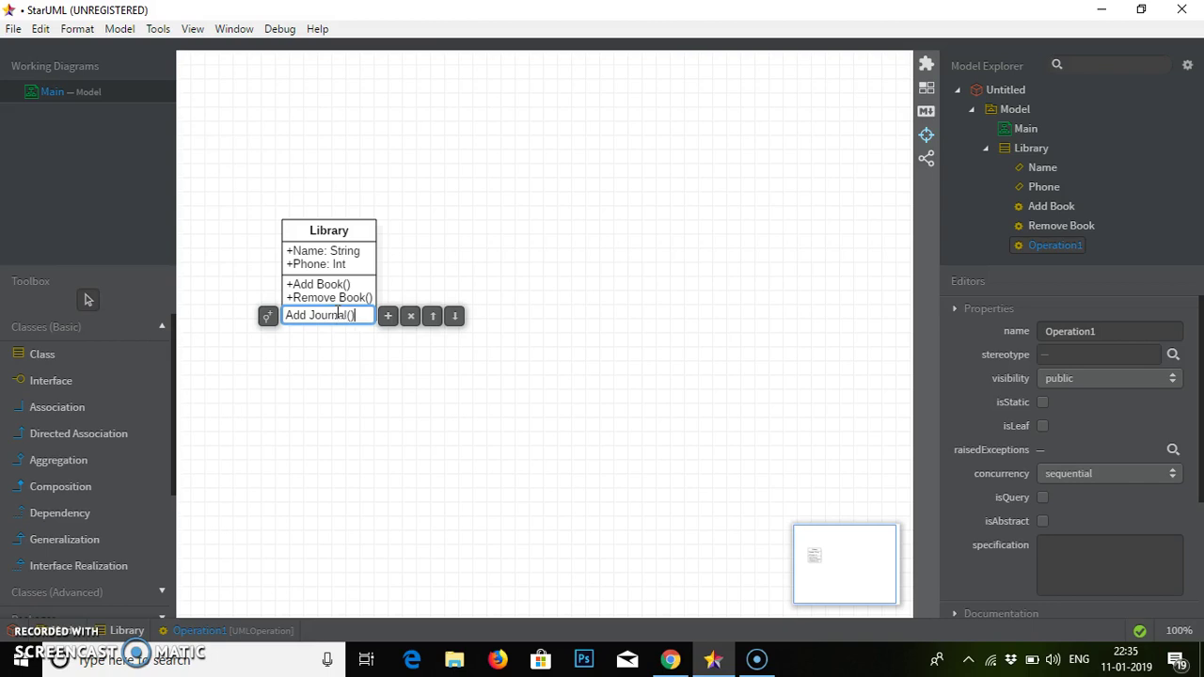
# Add a fourth operation named Remove Journal() below Add Journal() in the Library class
pyautogui.click(389, 318)
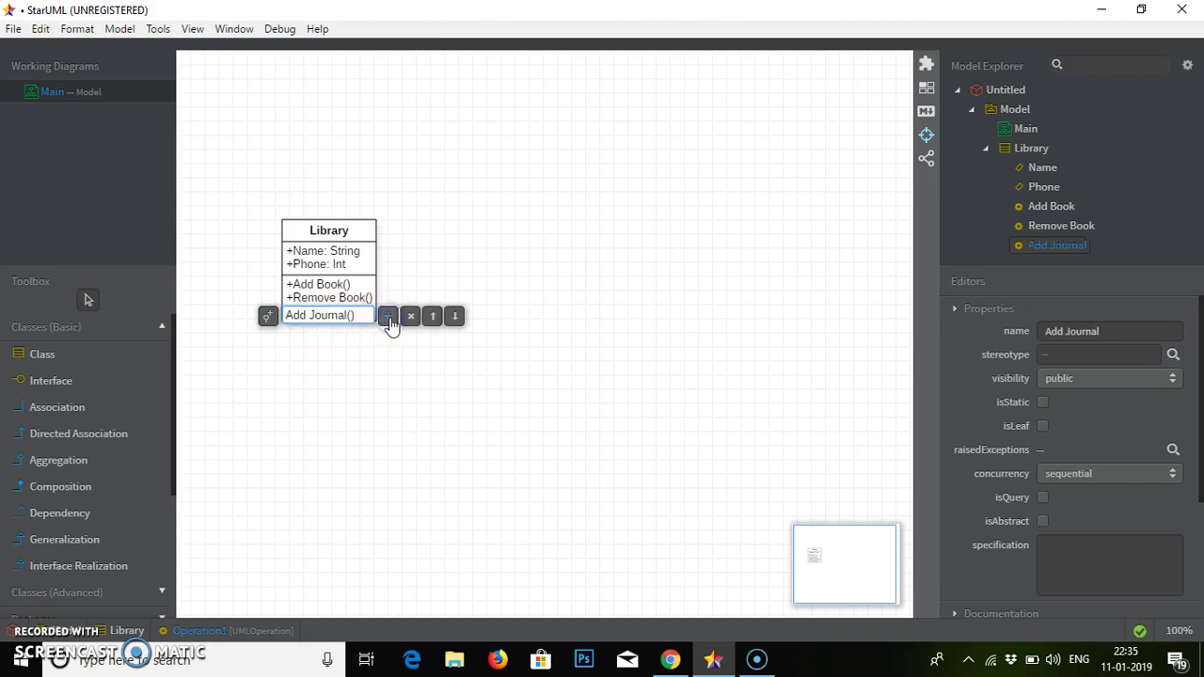
pyautogui.write('Remove Jour')
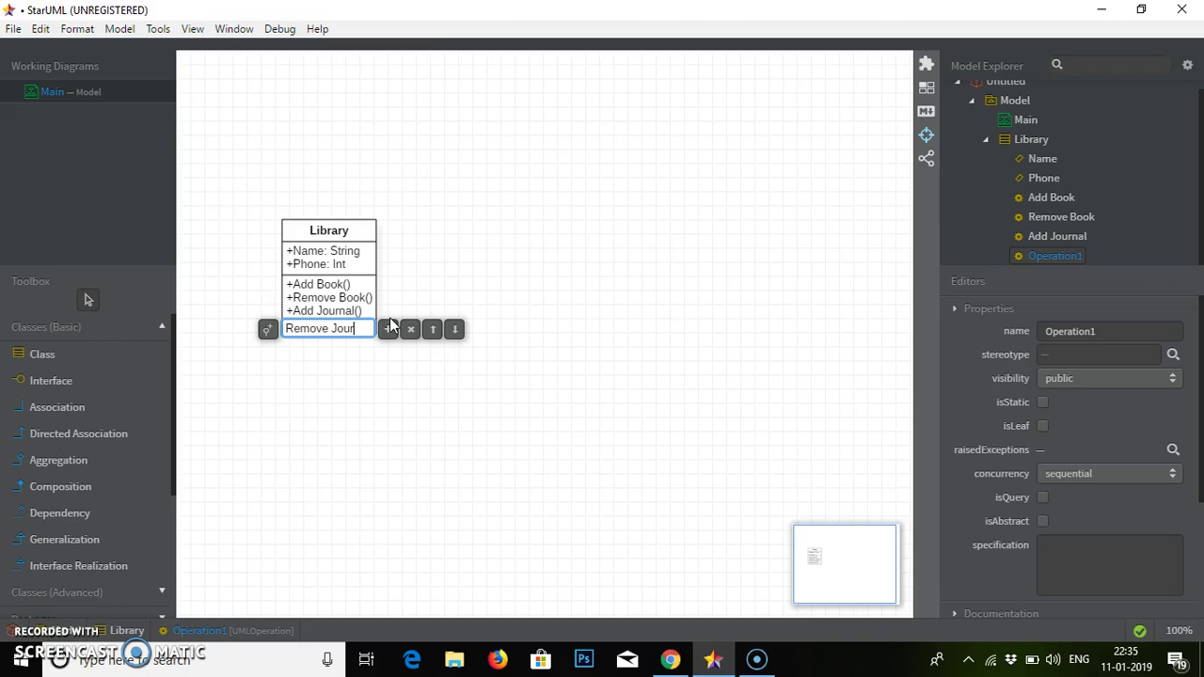
pyautogui.write('nal()')
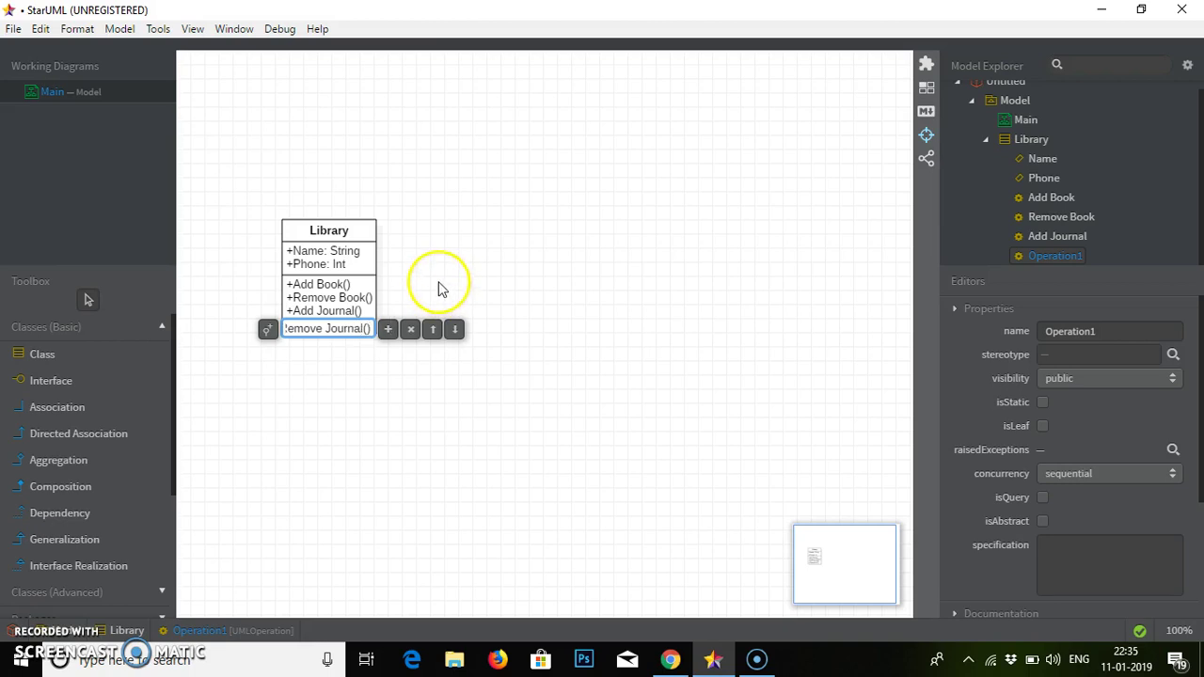
pyautogui.click(438, 288)
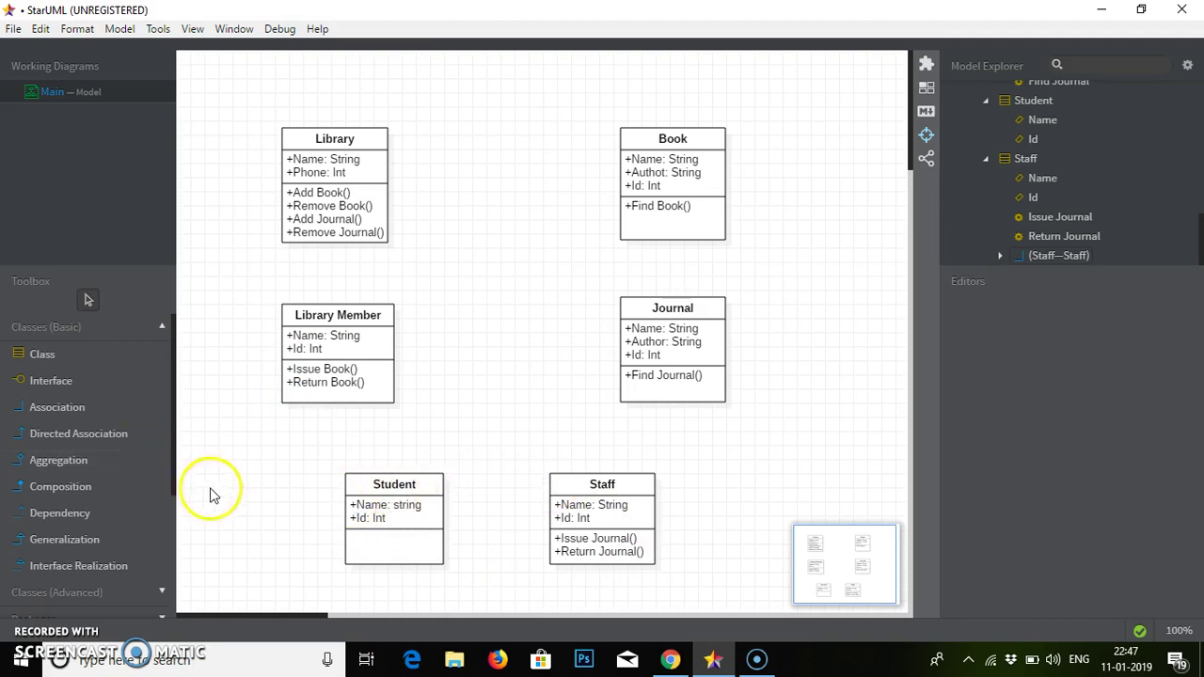
# Create a generalization on the Library Member class and reattach its source end to the Student class
pyautogui.click(77, 551)
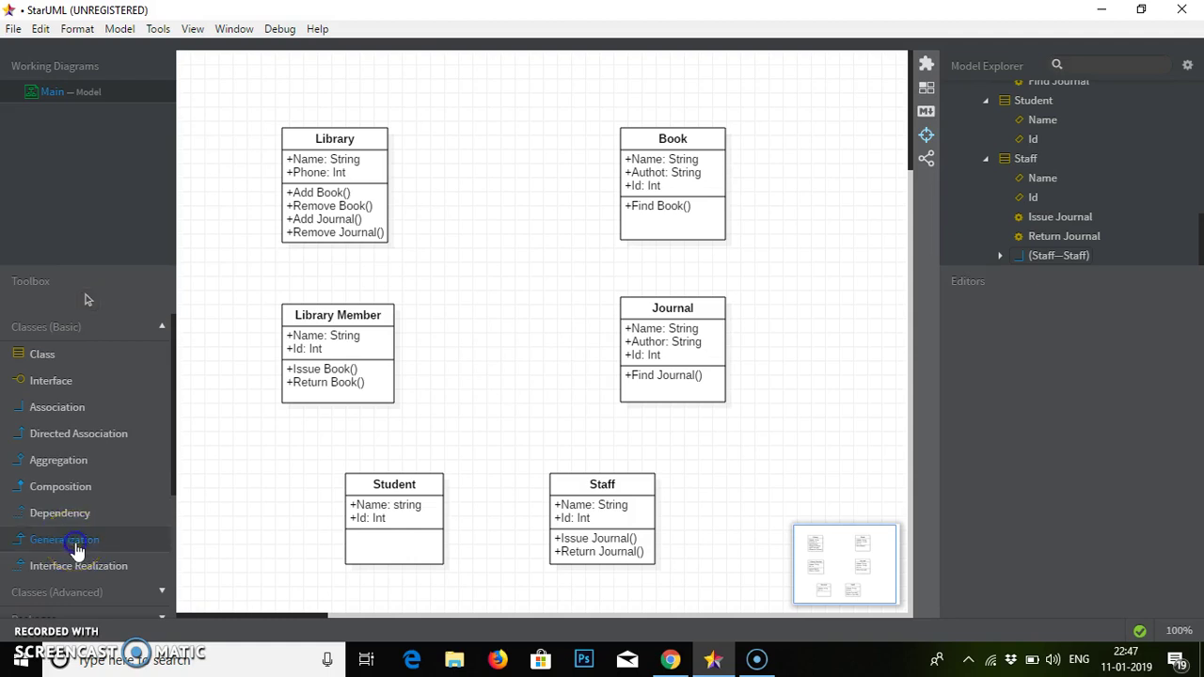
pyautogui.click(342, 398)
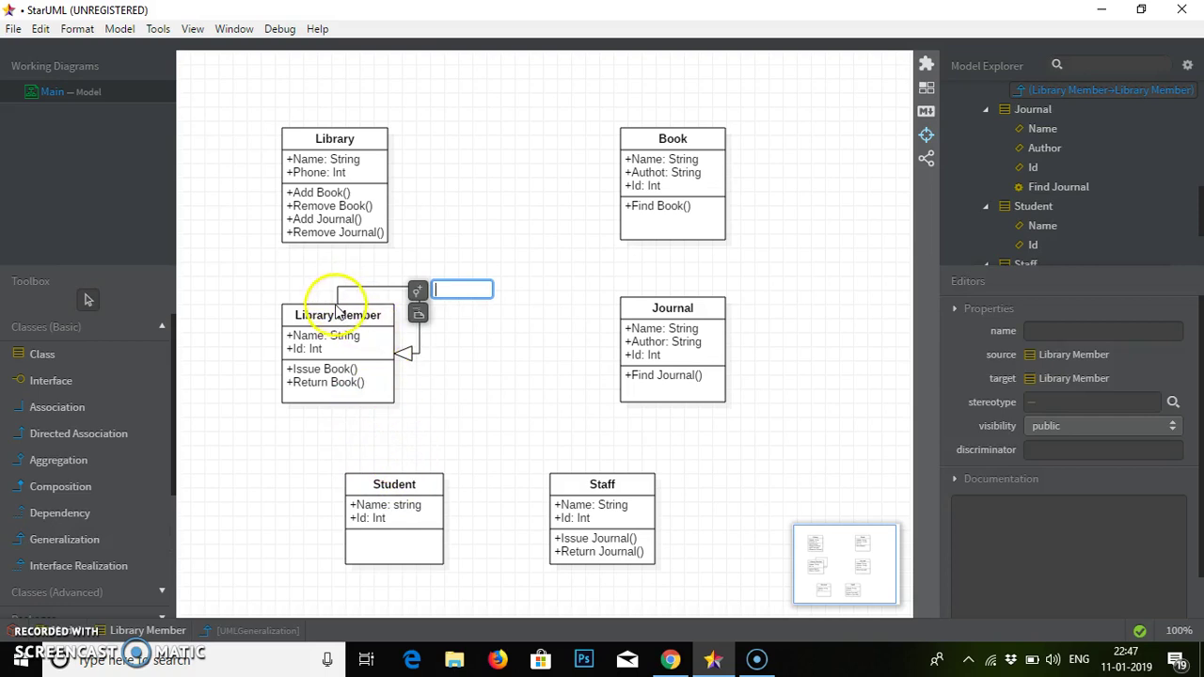
pyautogui.moveTo(336, 303); pyautogui.dragTo(401, 473)
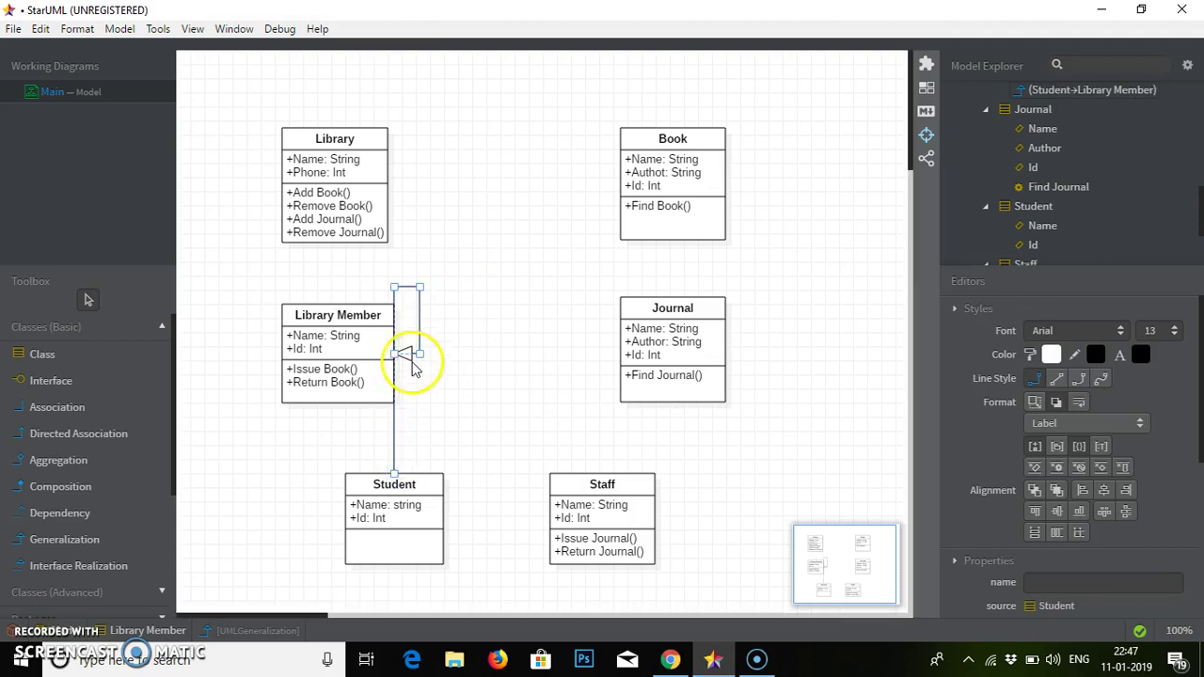
# Reroute the Student generalization so its arrowhead meets Library Member's lower edge and its line bends once between the two classes
pyautogui.moveTo(406, 360); pyautogui.dragTo(318, 413)
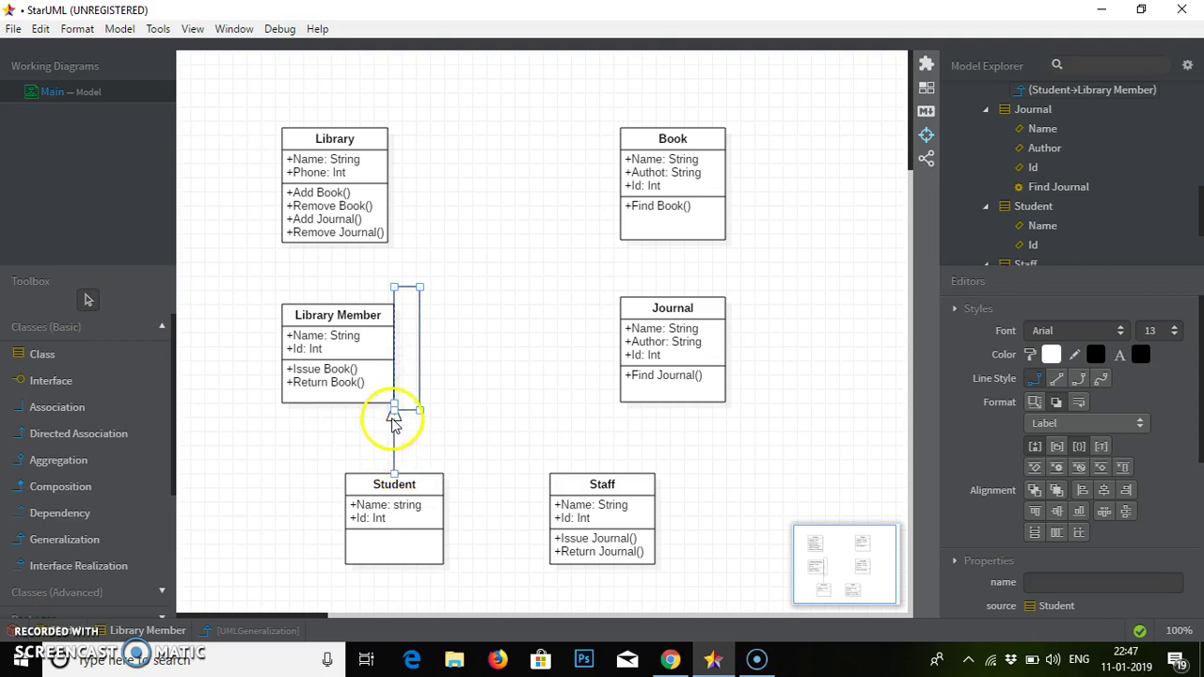
pyautogui.moveTo(358, 422); pyautogui.dragTo(311, 415)
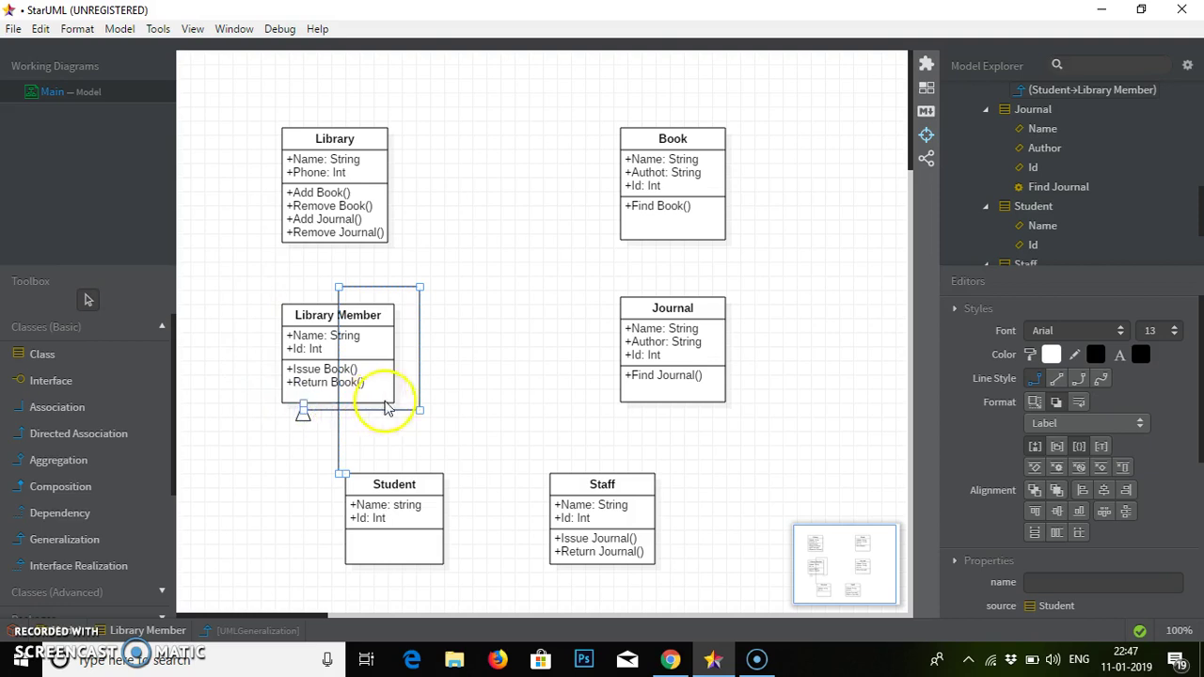
pyautogui.moveTo(338, 286); pyautogui.dragTo(378, 483)
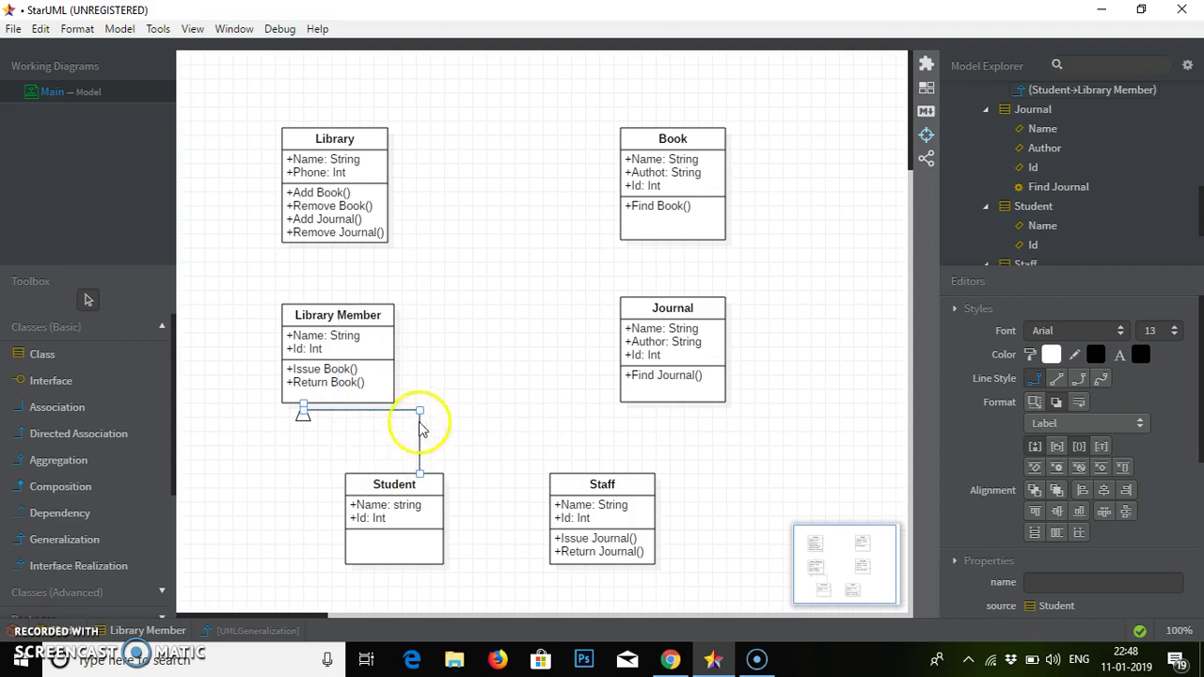
pyautogui.moveTo(420, 411); pyautogui.dragTo(389, 442)
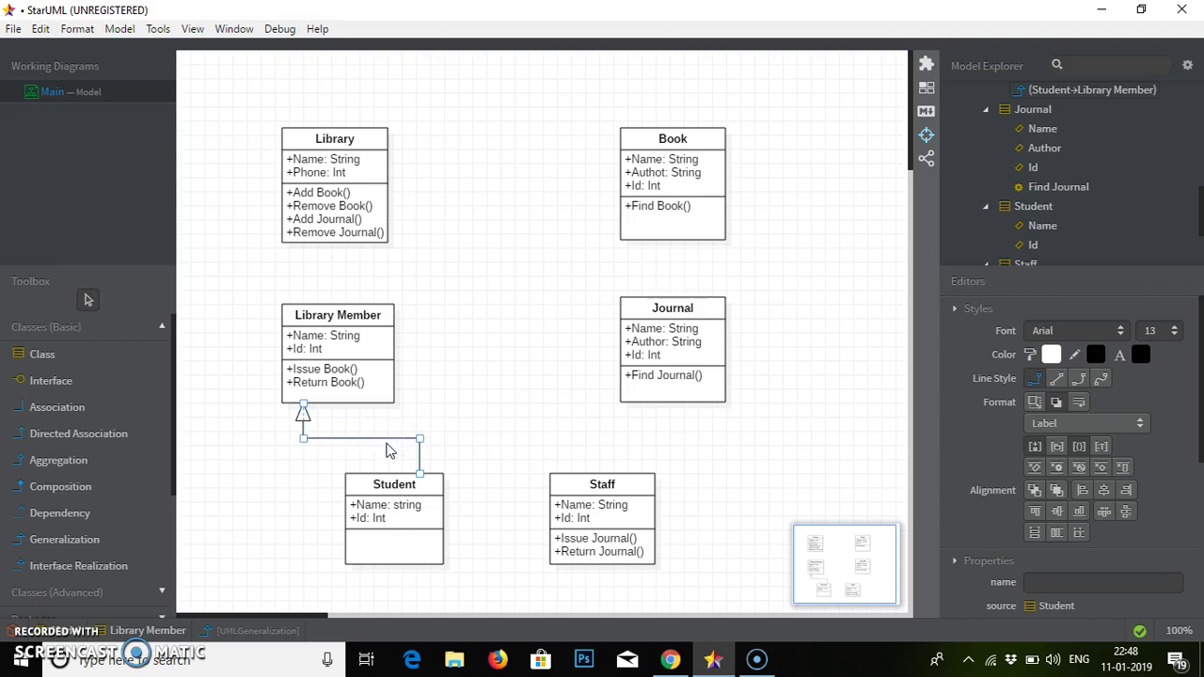